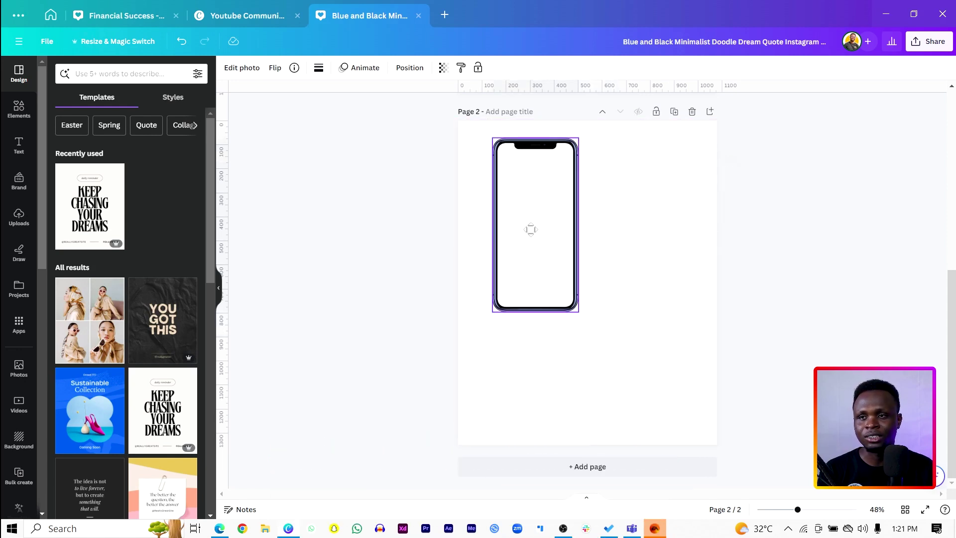
Add a blank Page 3 after page 2
left_click(710, 112)
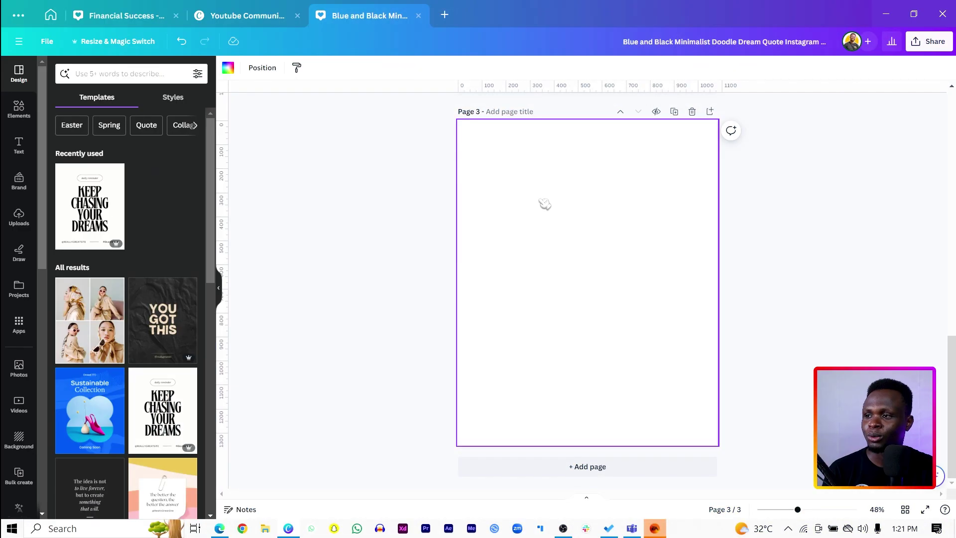
Add the tunnel photo from the Recently used elements onto page 3
left_click(20, 108)
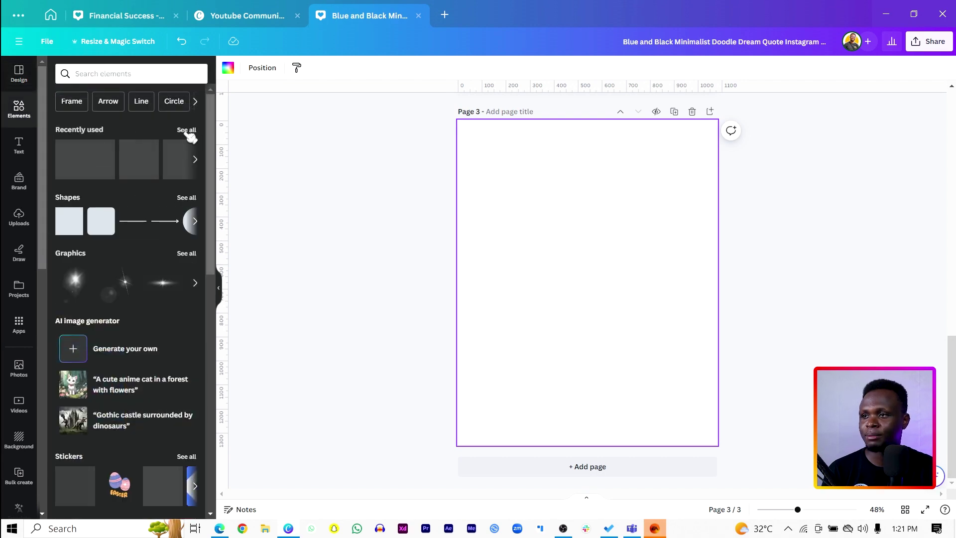
left_click(187, 130)
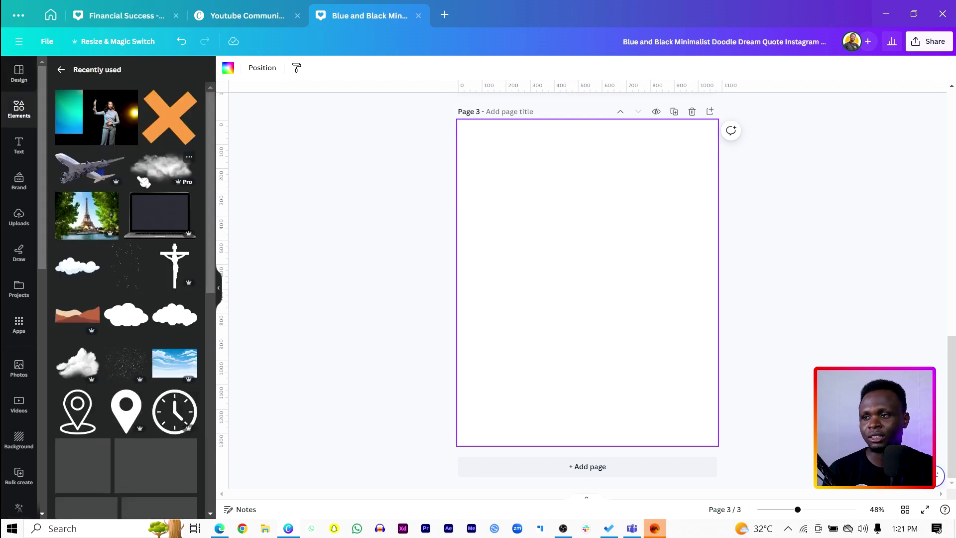
scroll(85, 170, "down", 3)
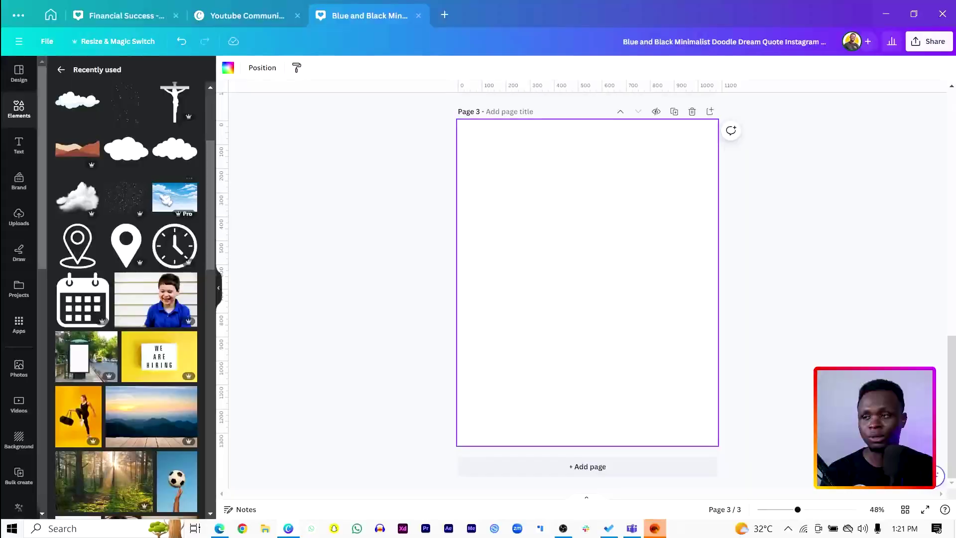
scroll(126, 298, "down", 5)
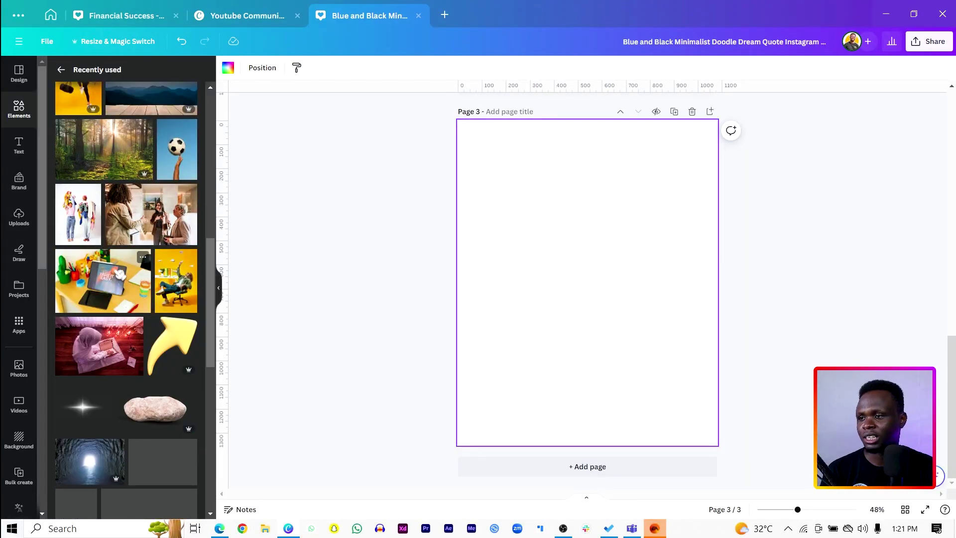
scroll(189, 324, "down", 3)
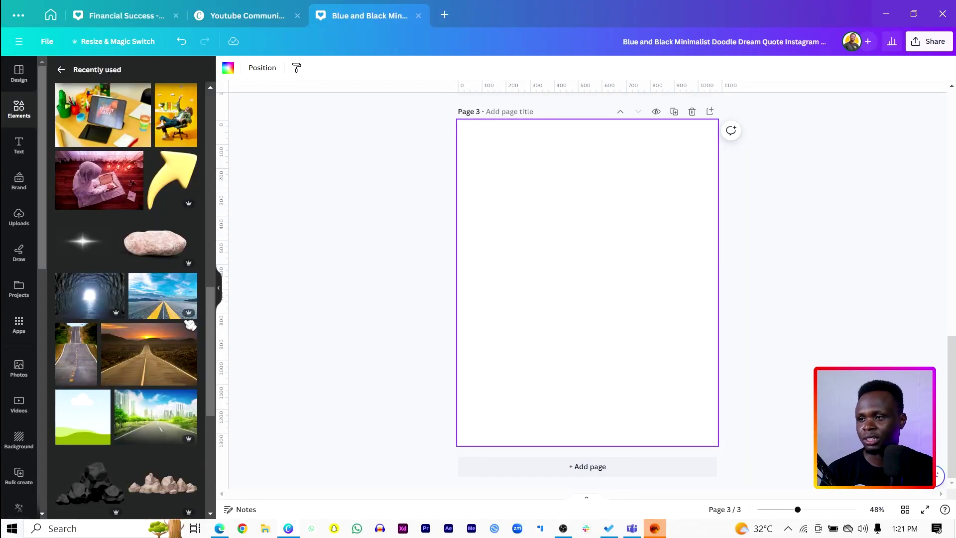
left_click(91, 301)
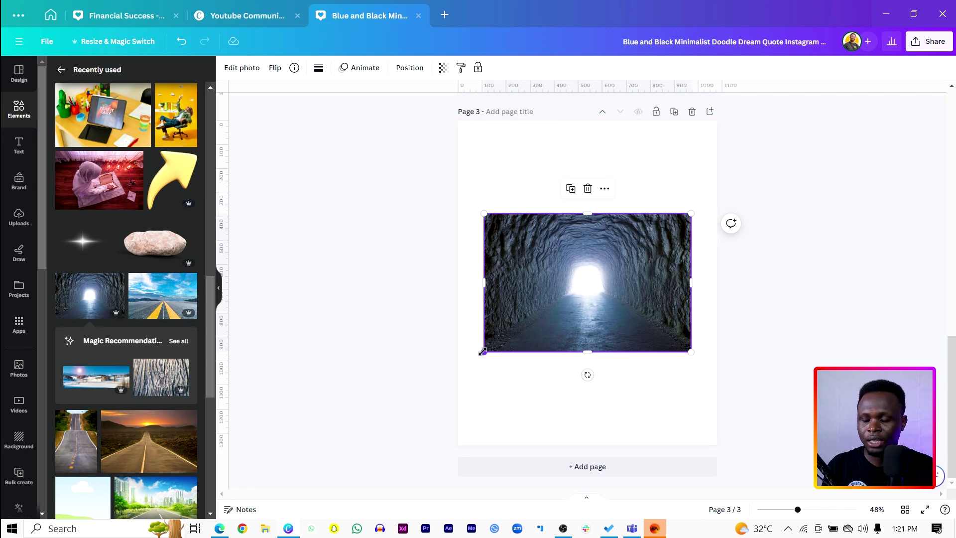
Enlarge and recentre the tunnel photo to fill page 3, then select page 2's phone mockup
left_click_drag(482, 351, 372, 498)
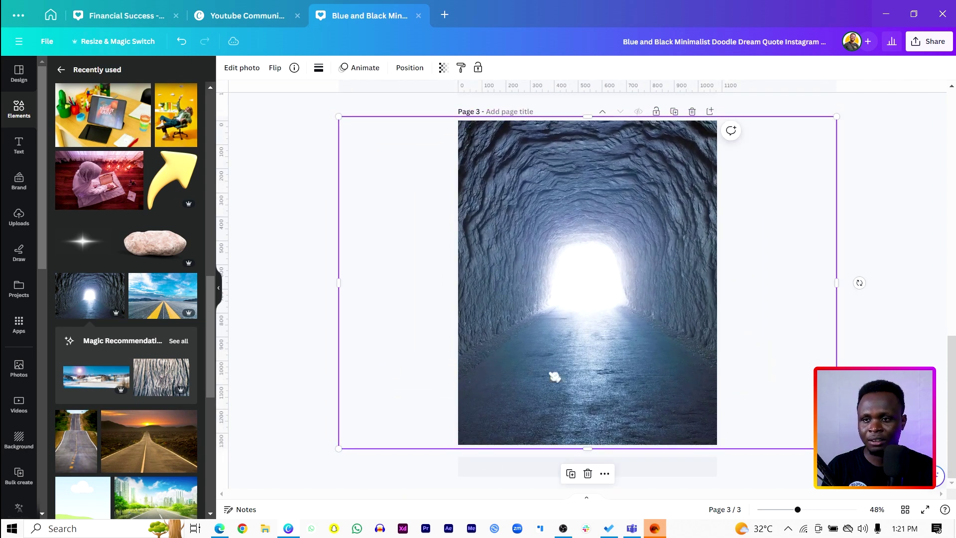
left_click(295, 311)
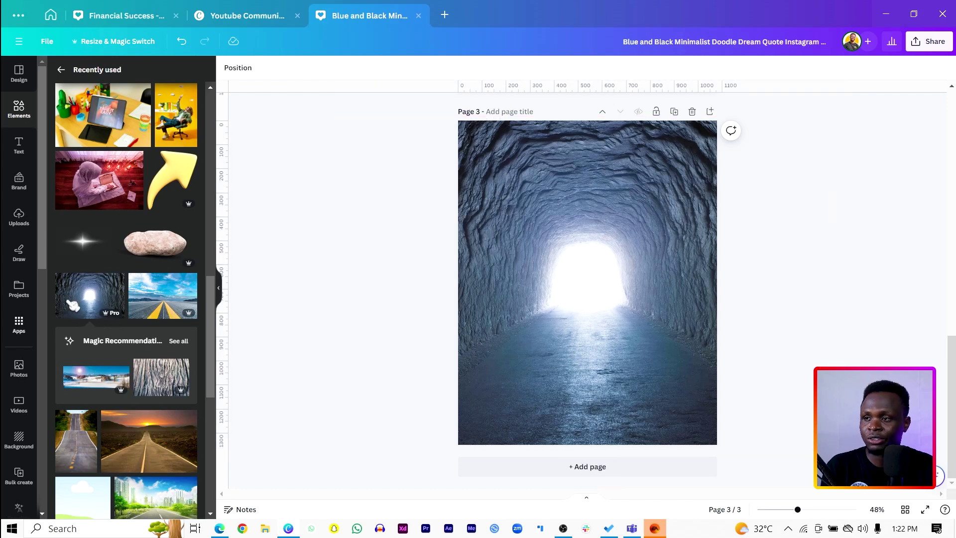
left_click(116, 281)
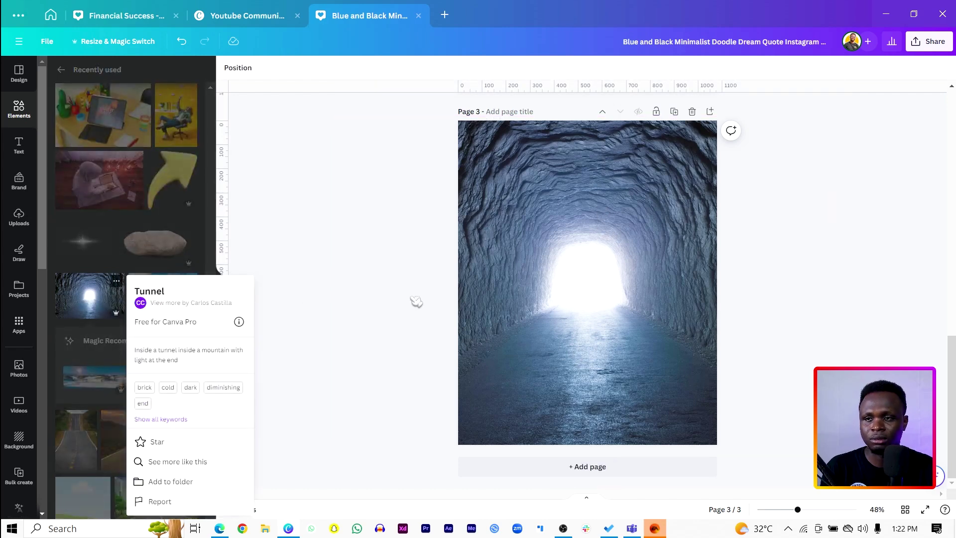
left_click(398, 291)
left_click_drag(570, 288, 564, 288)
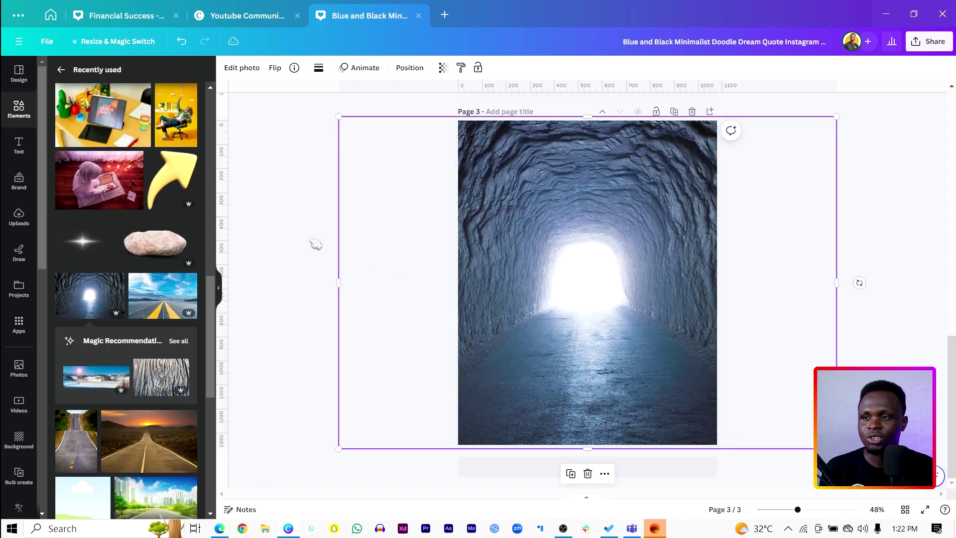
left_click(301, 244)
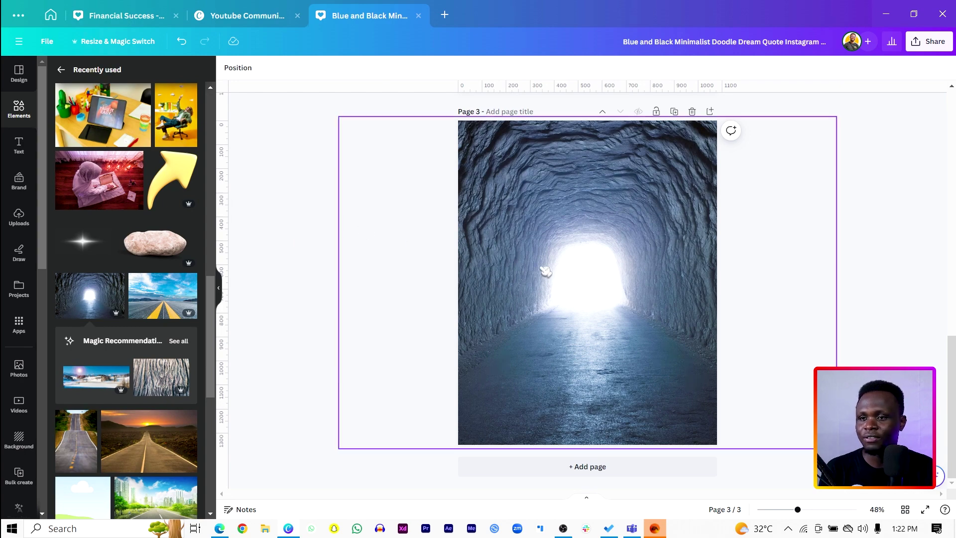
scroll(545, 271, "up", 5)
left_click(537, 242)
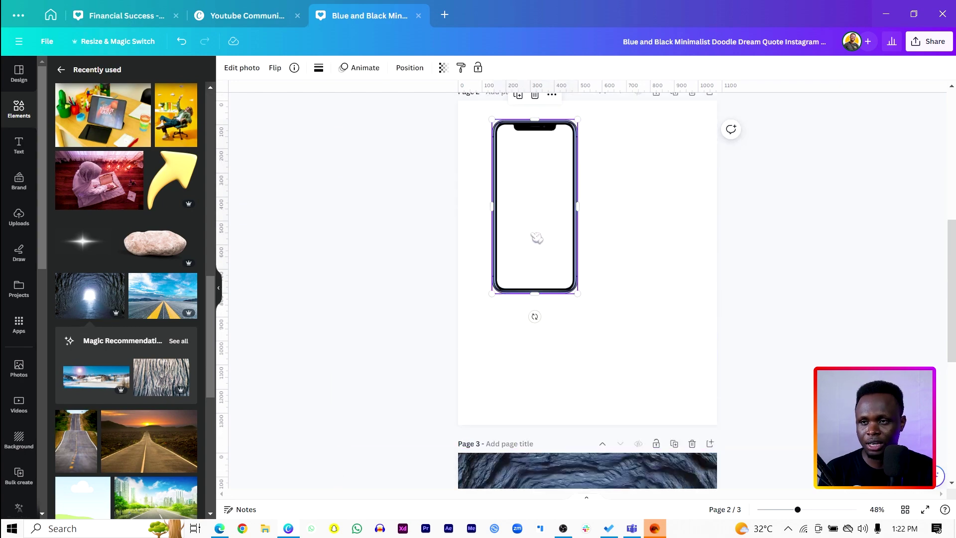
Paste the phone mockup onto page 3, centred and shrunk to the tunnel's bright opening
scroll(536, 237, "down", 5)
key("ctrl+v")
left_click_drag(536, 237, 572, 280)
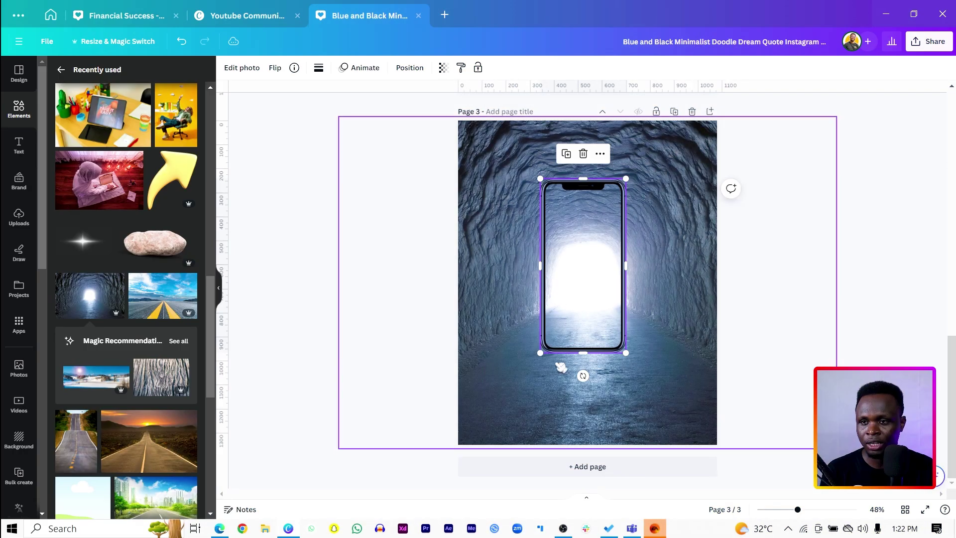
left_click_drag(540, 352, 588, 308)
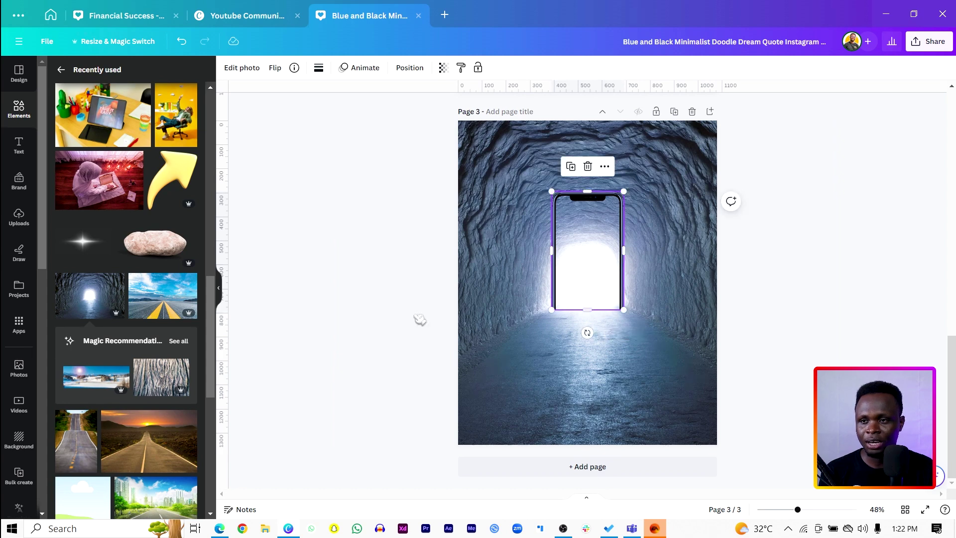
left_click(375, 312)
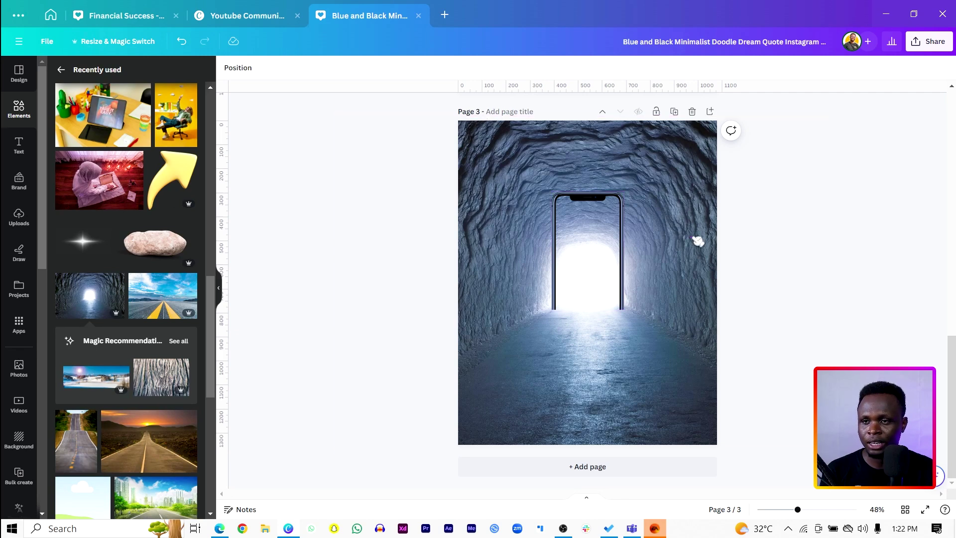
left_click_drag(683, 241, 672, 242)
left_click(324, 231)
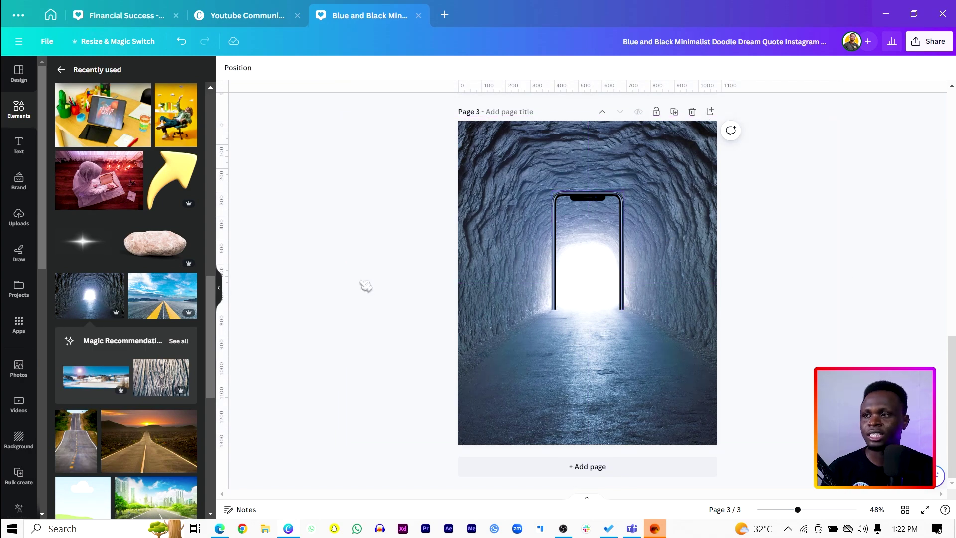
left_click(25, 109)
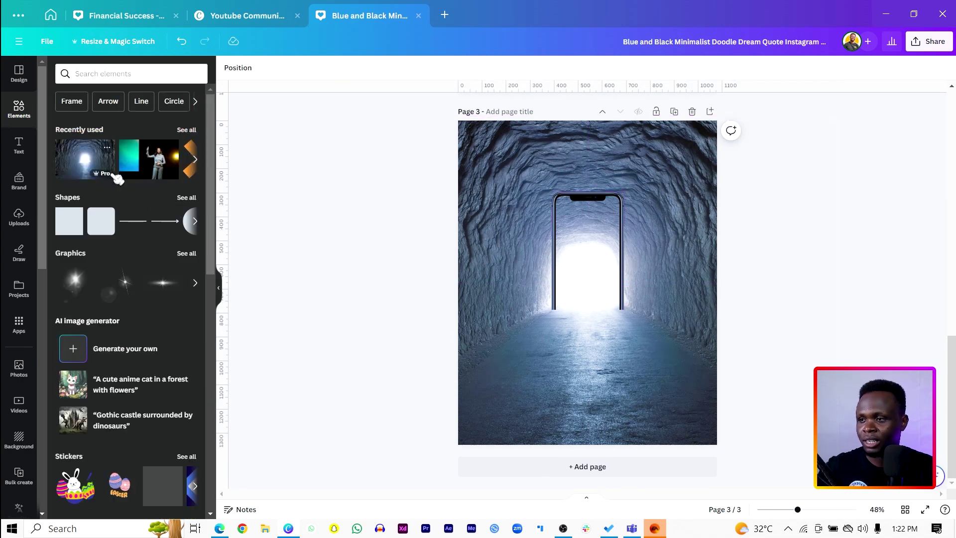
Add a square picture frame and resize it over the phone screen to 273 × 474
scroll(122, 224, "down", 8)
scroll(122, 273, "down", 5)
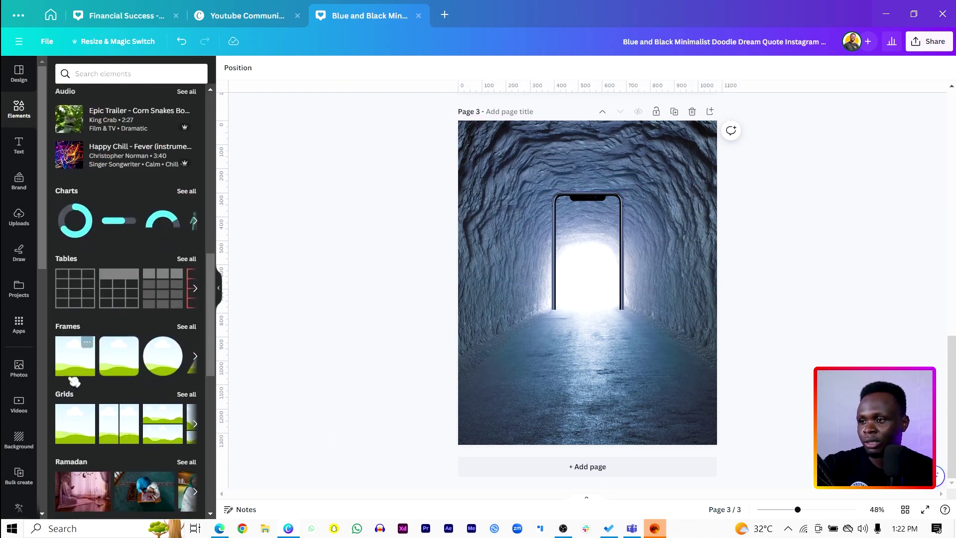
left_click(77, 361)
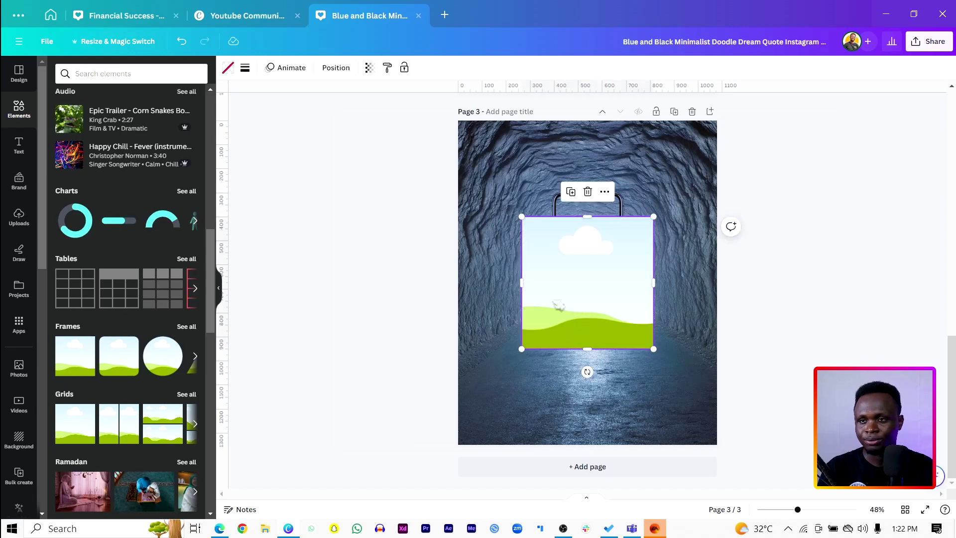
left_click(472, 300)
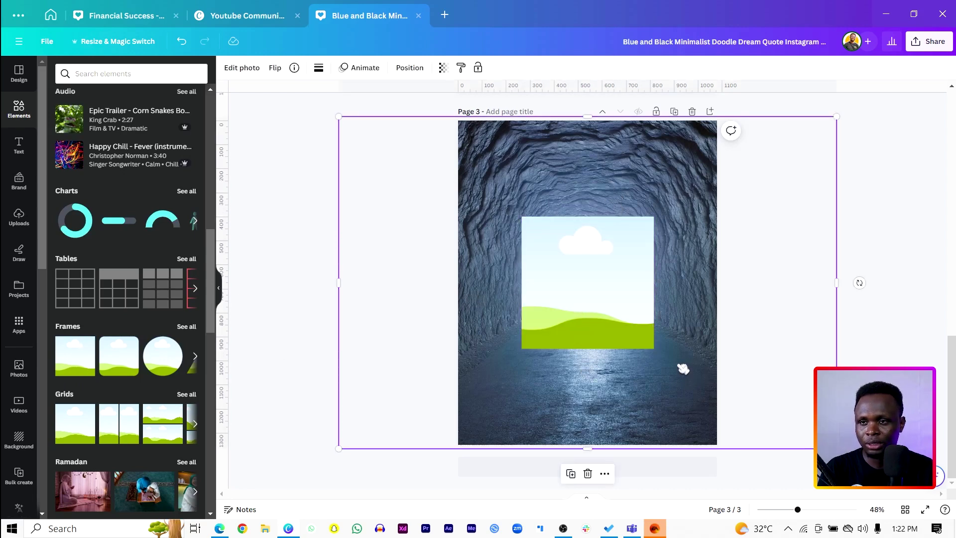
scroll(683, 369, "up", 5)
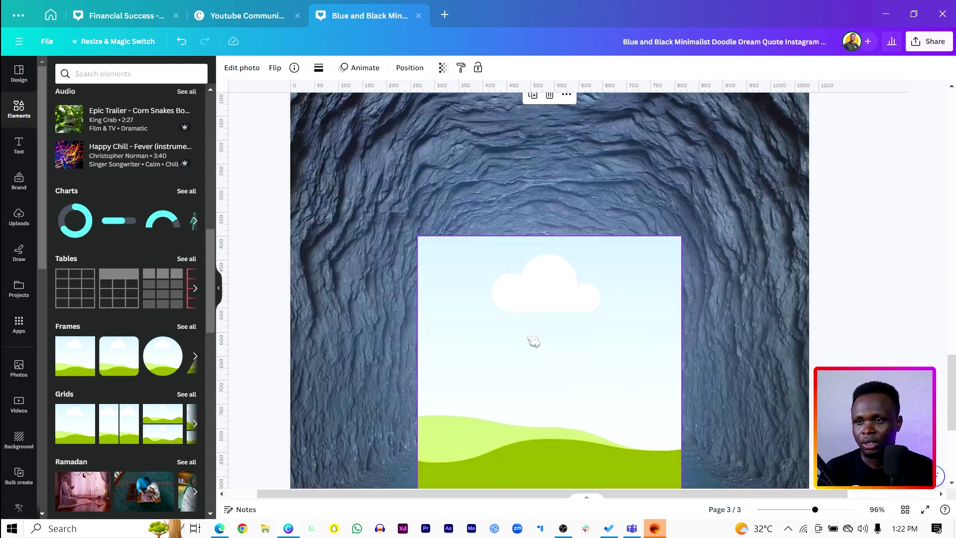
left_click(537, 393)
left_click_drag(537, 392, 463, 456)
left_click(632, 238)
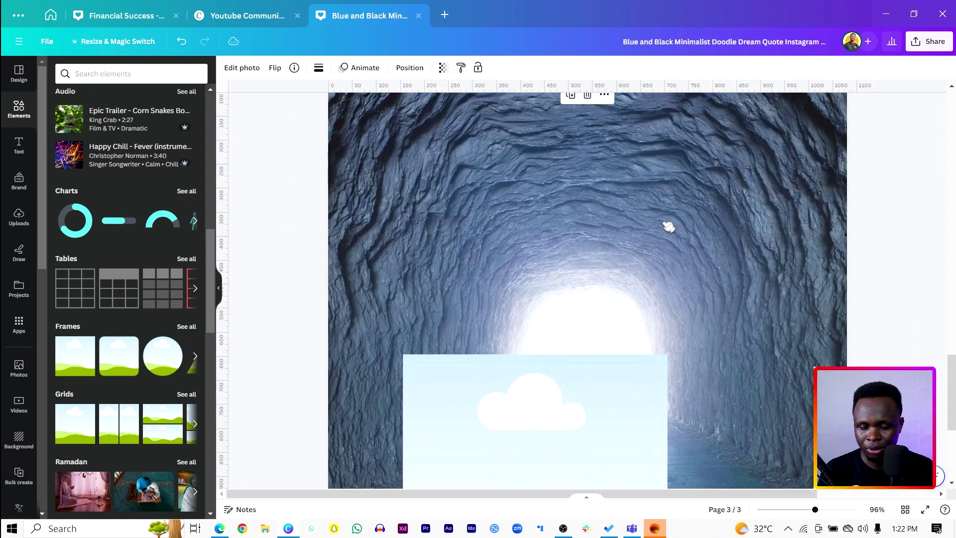
key("ctrl+[")
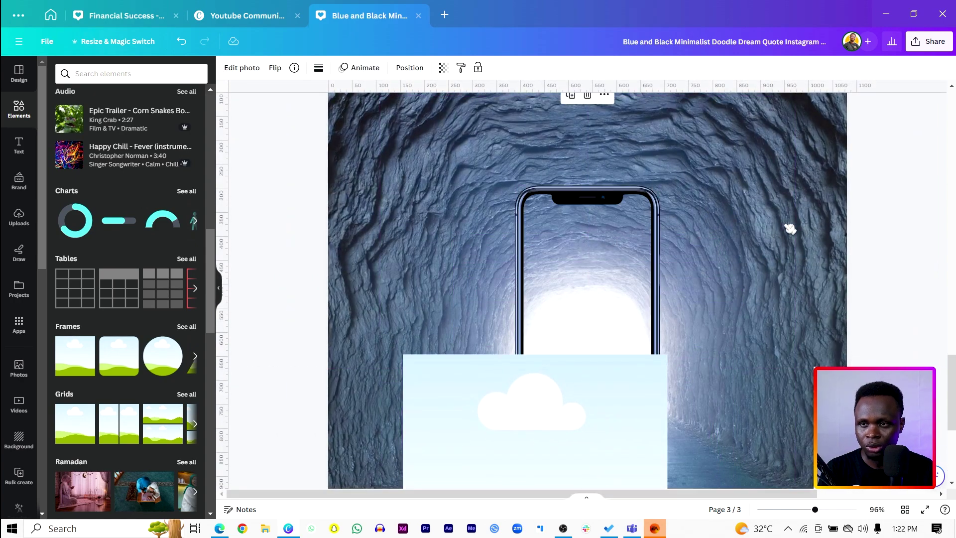
left_click_drag(556, 454, 602, 281)
left_click_drag(456, 329, 523, 327)
left_click_drag(572, 458, 576, 422)
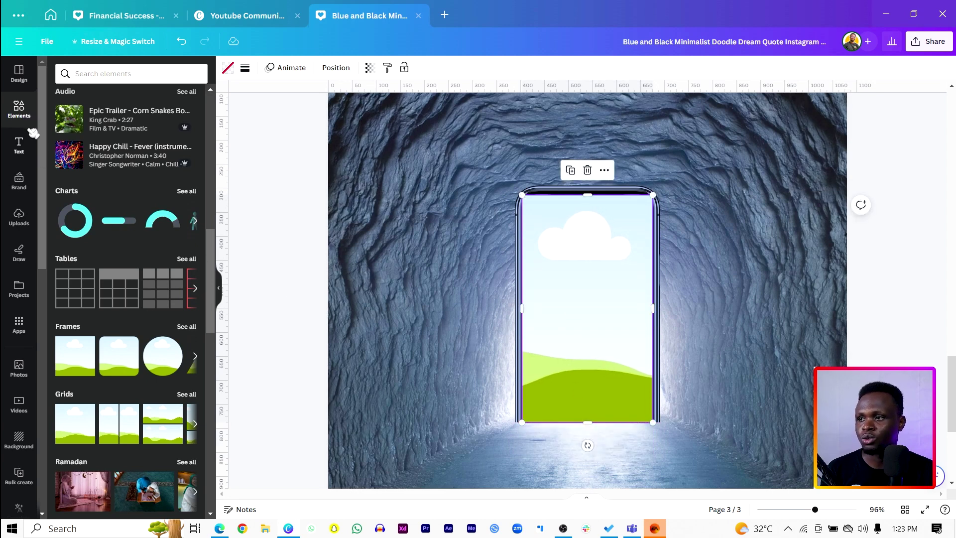
Try the road, winding-road and sunset-road photos inside the phone screen frame
scroll(167, 119, "up", 7)
scroll(167, 119, "up", 5)
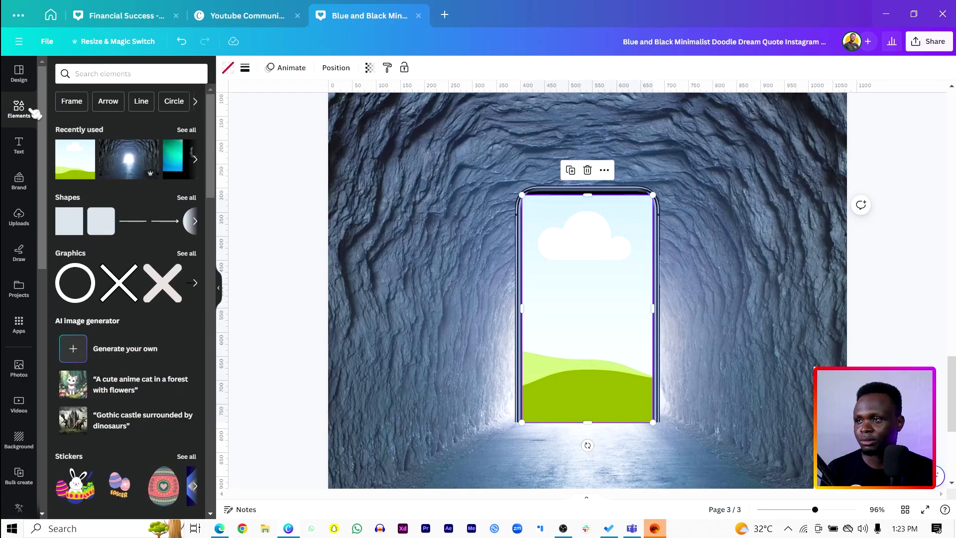
left_click(196, 133)
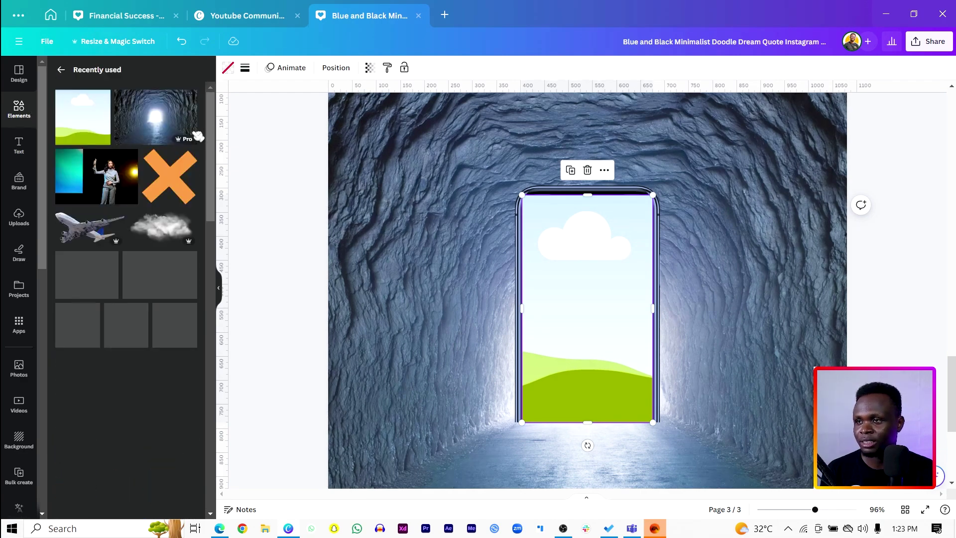
scroll(93, 327, "down", 3)
scroll(95, 329, "down", 5)
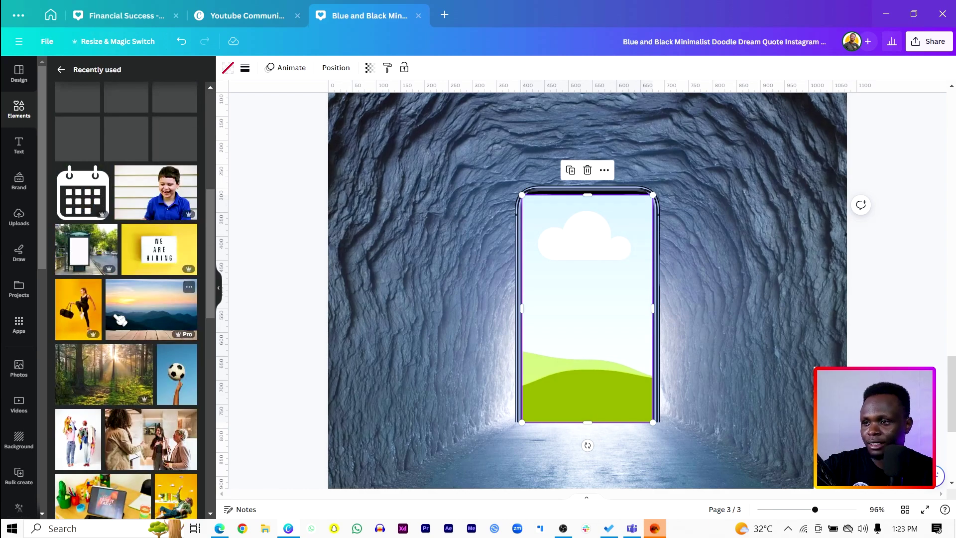
scroll(125, 378, "down", 3)
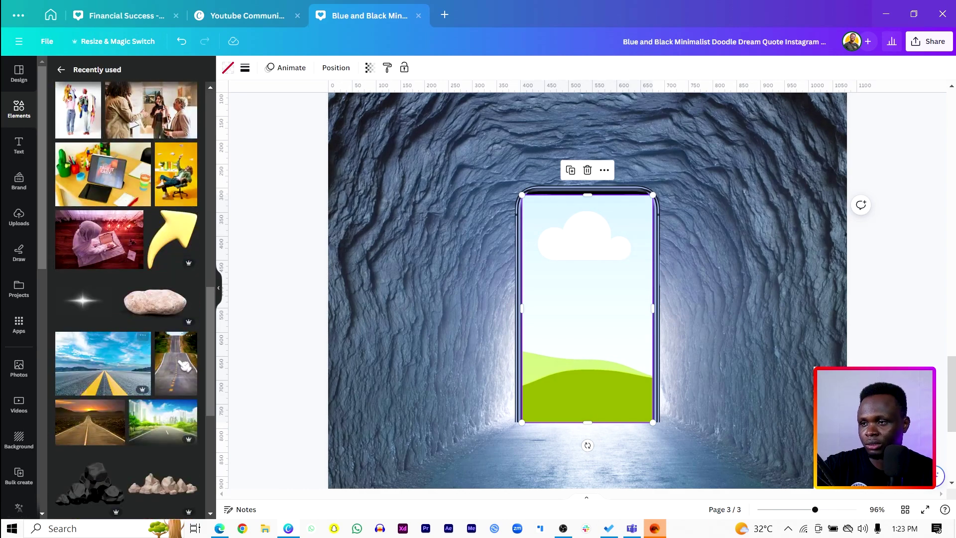
left_click_drag(118, 379, 522, 247)
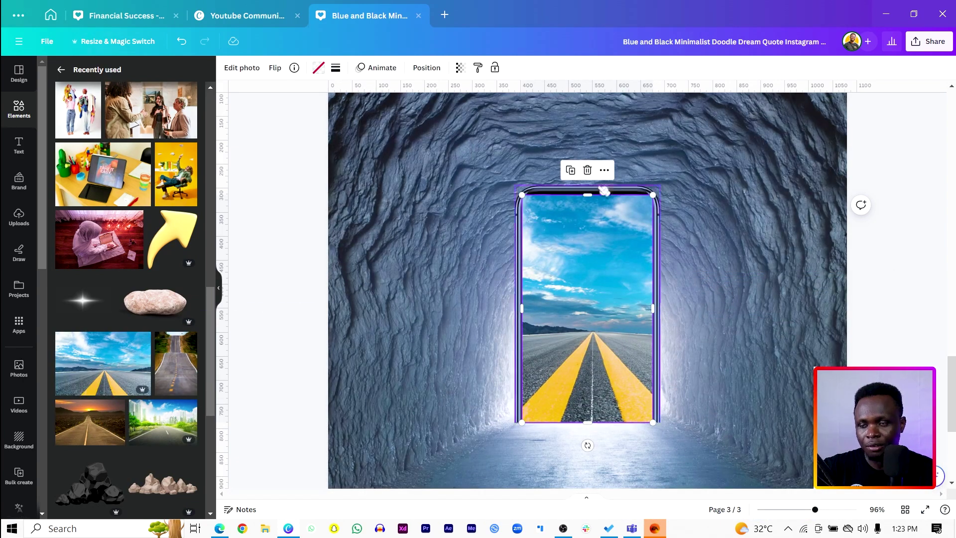
left_click_drag(181, 359, 593, 317)
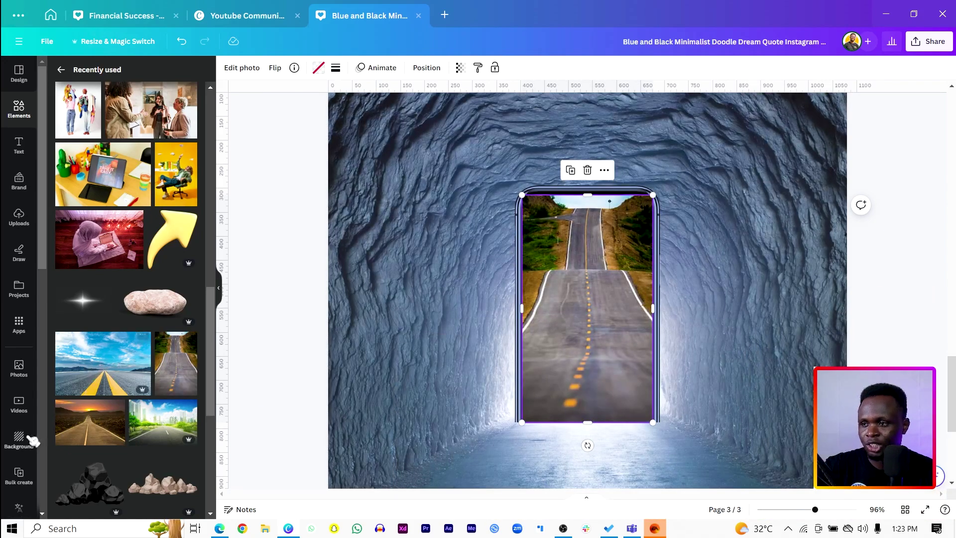
left_click_drag(96, 431, 596, 340)
double_click(586, 338)
left_click(282, 360)
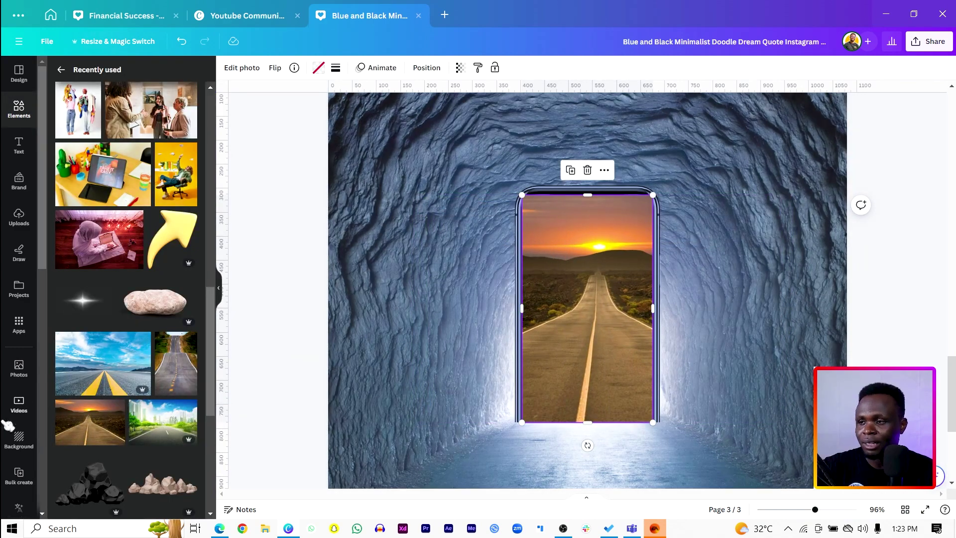
Fill the phone screen with the yellow-line road photo and crop it to fit
left_click_drag(116, 376, 548, 325)
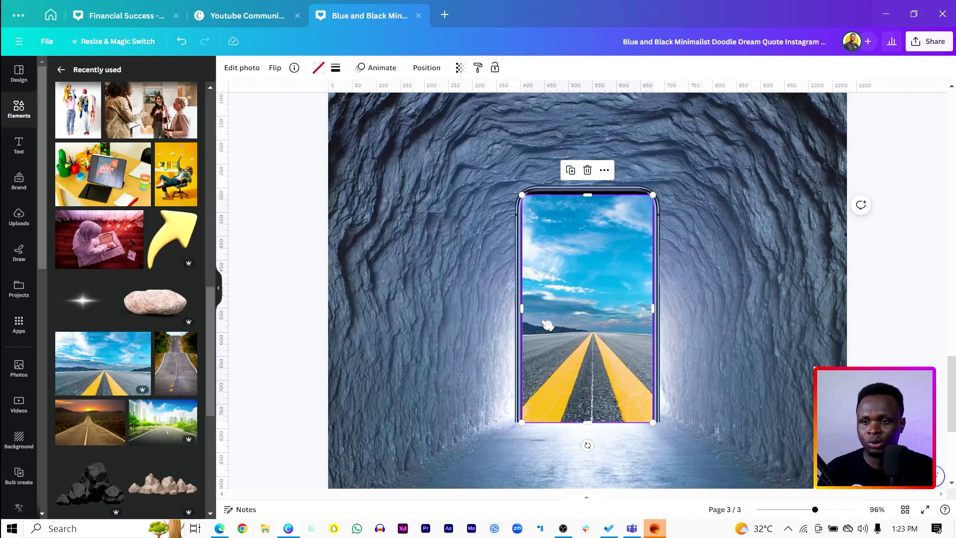
double_click(595, 354)
left_click_drag(414, 423, 444, 423)
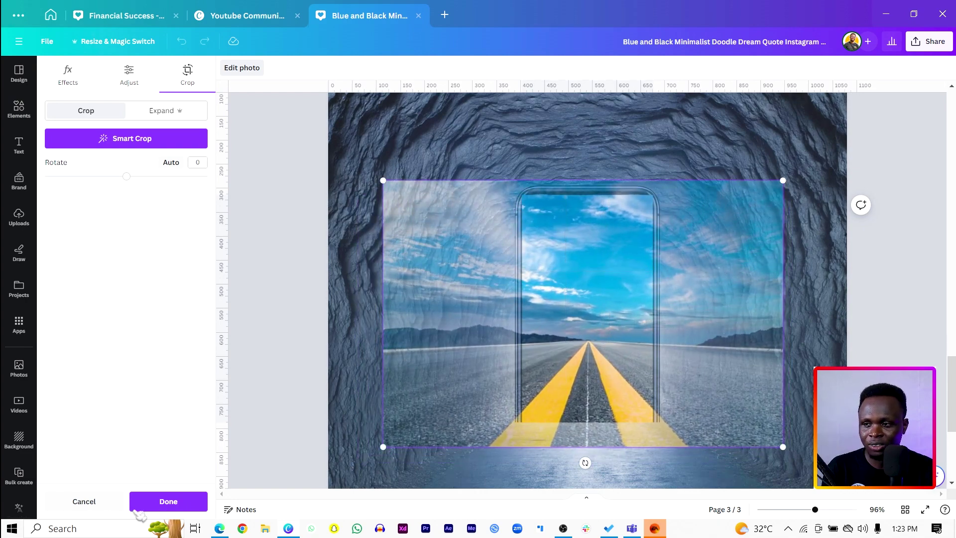
left_click(171, 504)
left_click(268, 369)
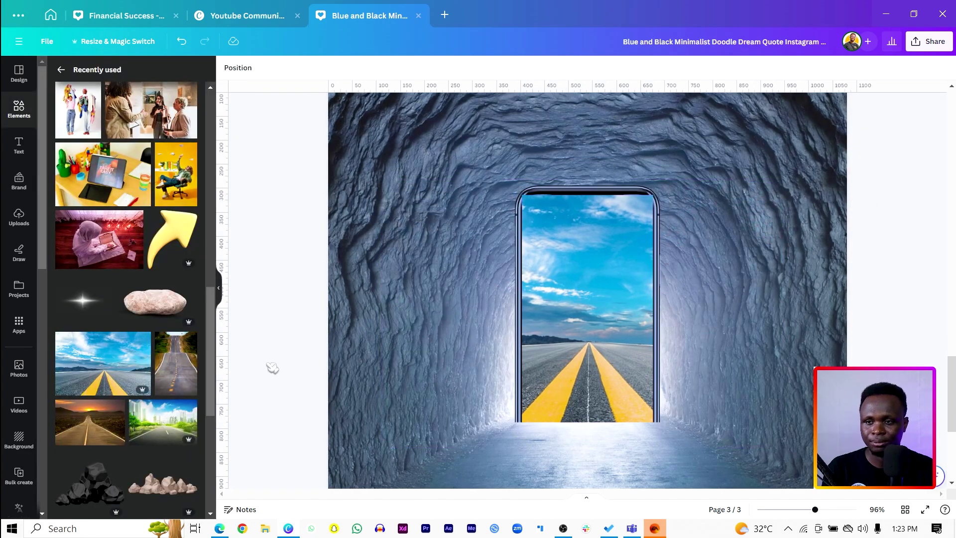
Move the road photo beneath the phone frame in the layers list
left_click(596, 328)
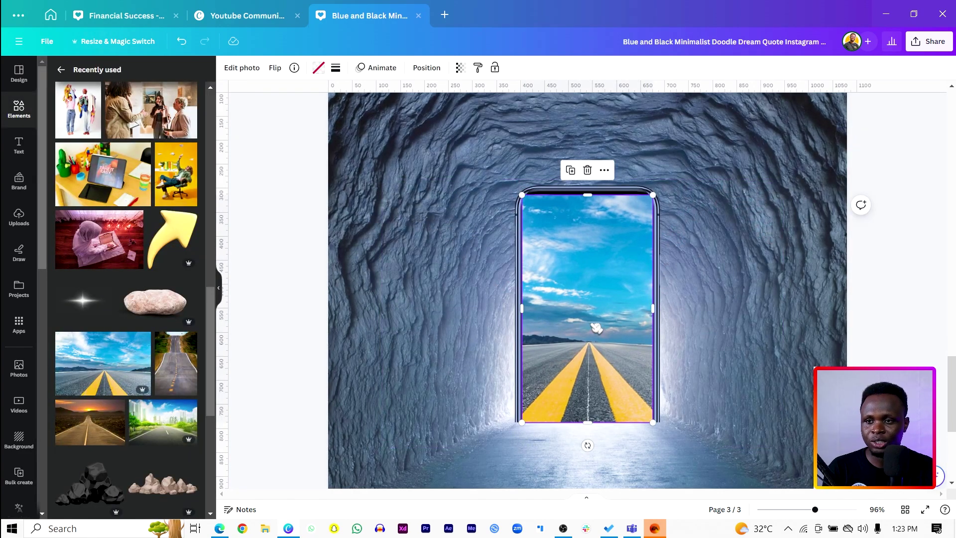
right_click(583, 297)
mouse_move(662, 335)
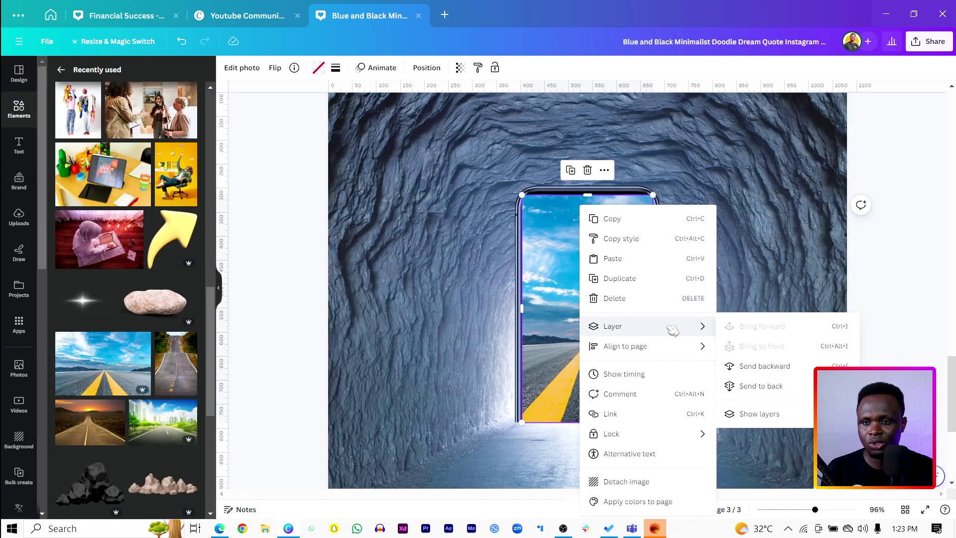
left_click(748, 414)
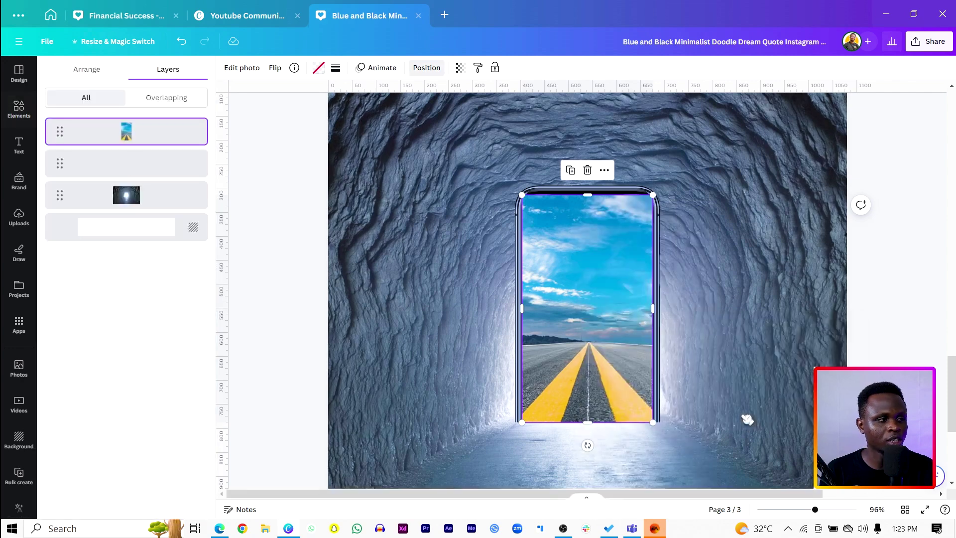
left_click_drag(151, 133, 154, 188)
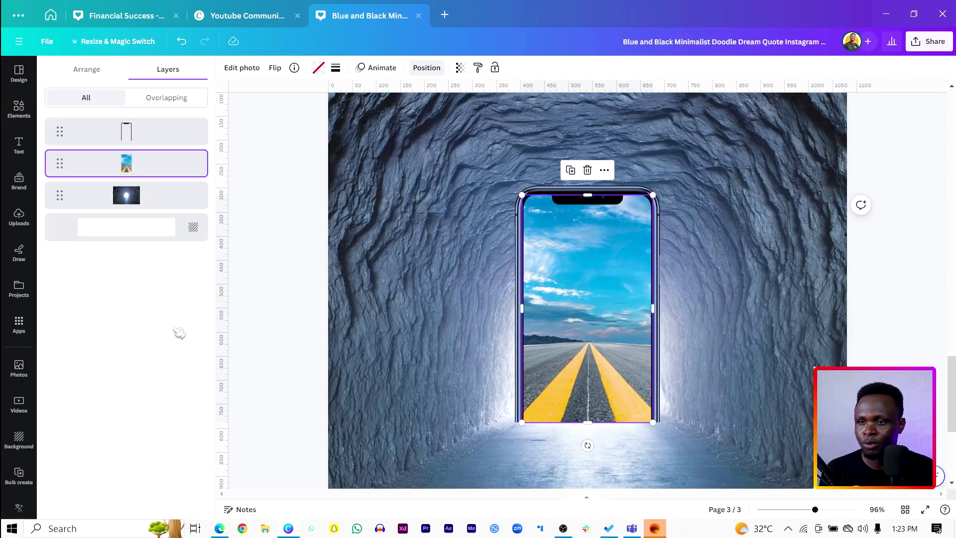
left_click(273, 330)
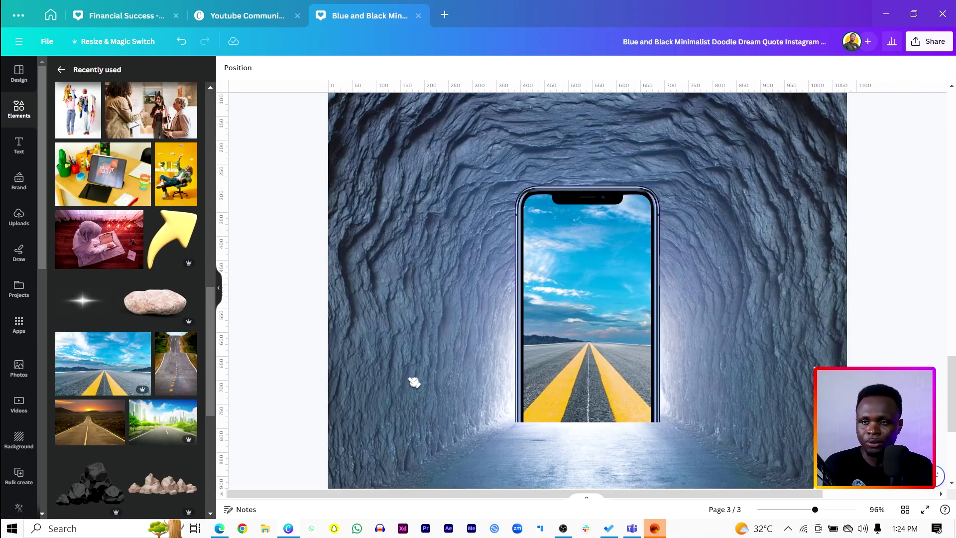
Add a small rock at the phone's lower-left edge
scroll(406, 379, "down", 3)
scroll(410, 381, "down", 3, "ctrl")
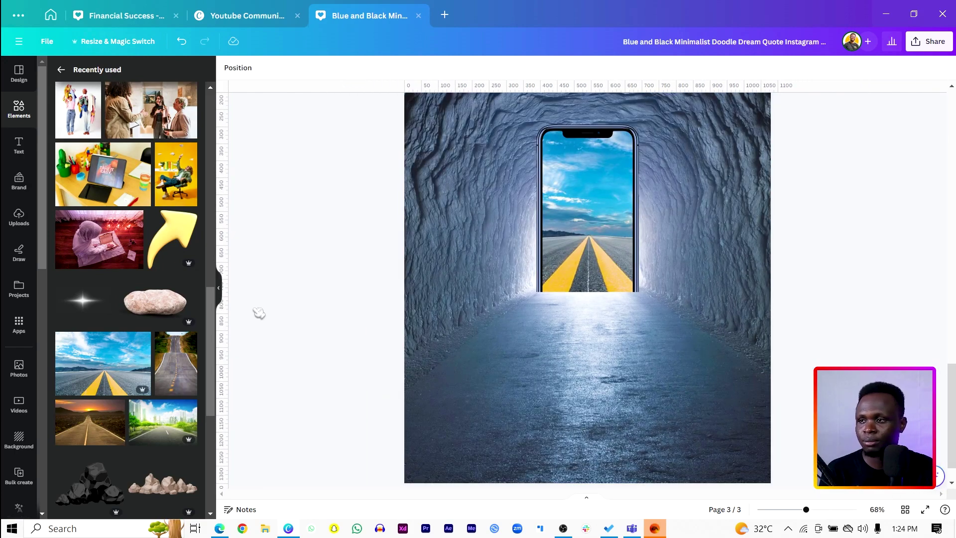
left_click(154, 313)
left_click_drag(609, 252, 582, 259)
left_click_drag(710, 143, 541, 300)
scroll(541, 299, "up", 10, "ctrl")
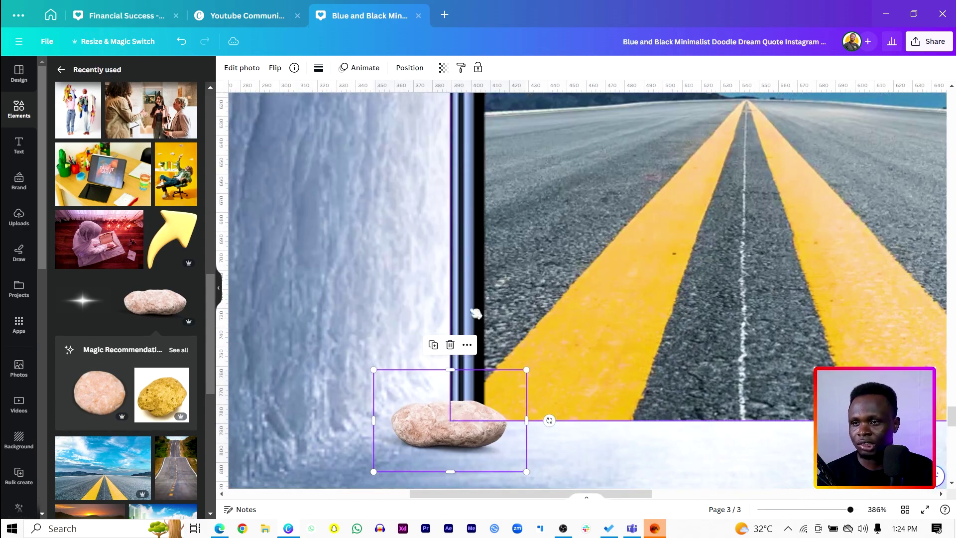
left_click_drag(472, 432, 434, 412)
Duplicate the rock and make the copy slightly smaller and lower
key("ctrl+bracketleft")
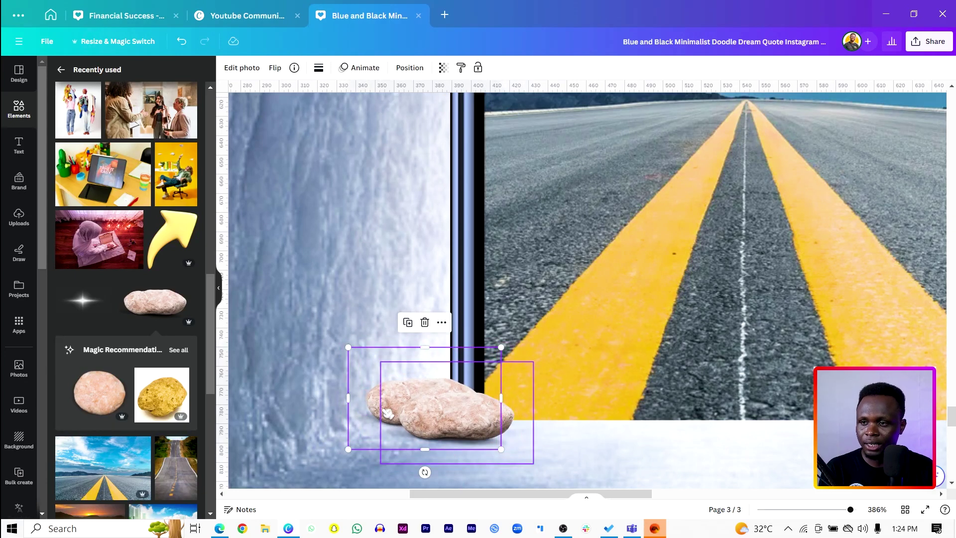
left_click_drag(371, 410, 395, 394)
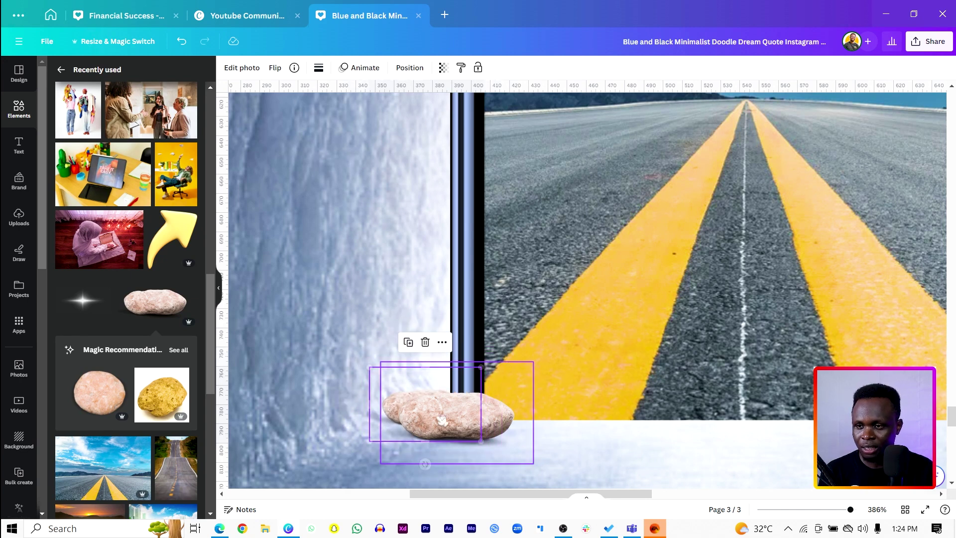
left_click_drag(533, 361, 502, 382)
left_click(383, 409)
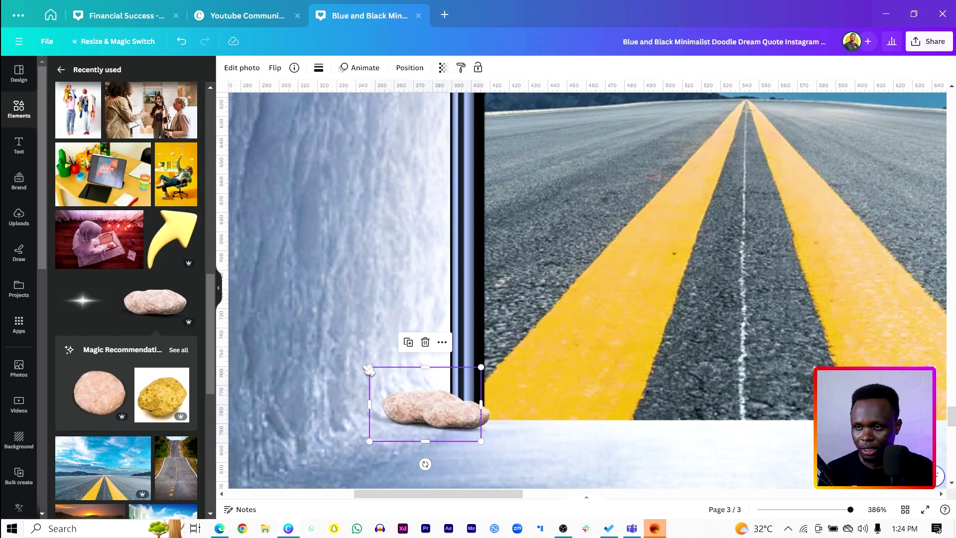
left_click(398, 391)
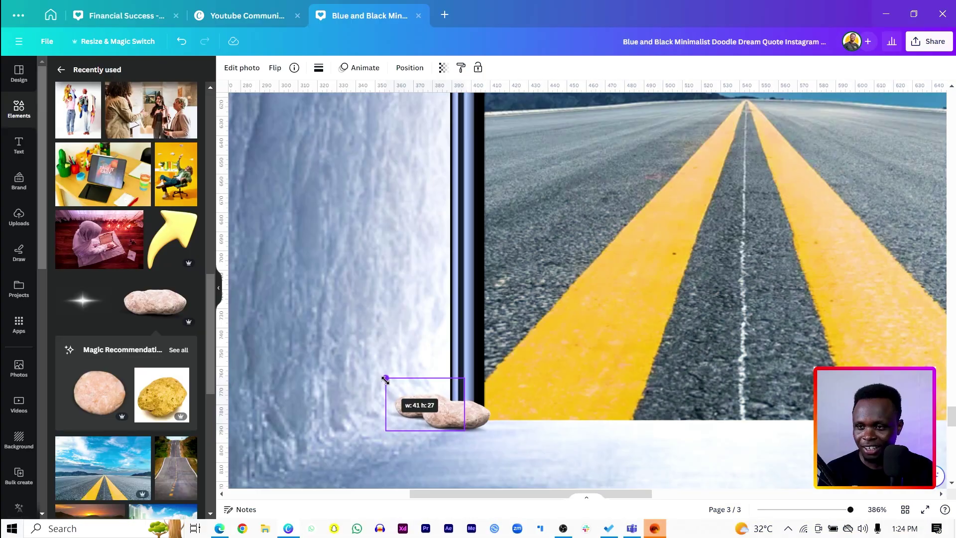
Place the rock copy just right of the original at the phone's base
left_click_drag(395, 404, 475, 413)
left_click(423, 405)
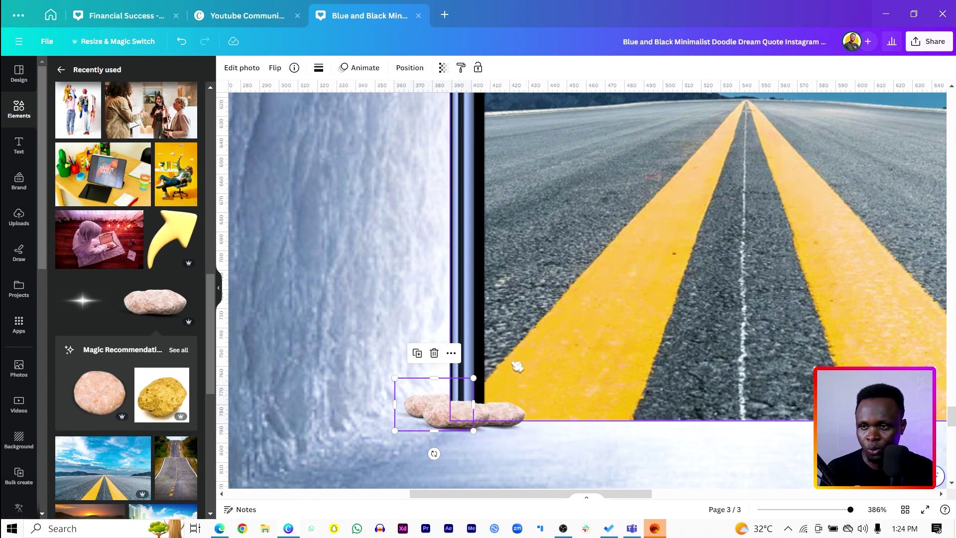
Nudge the right rock slightly, then duplicate both rocks together as a pair
left_click(511, 414)
left_click_drag(511, 414, 516, 417)
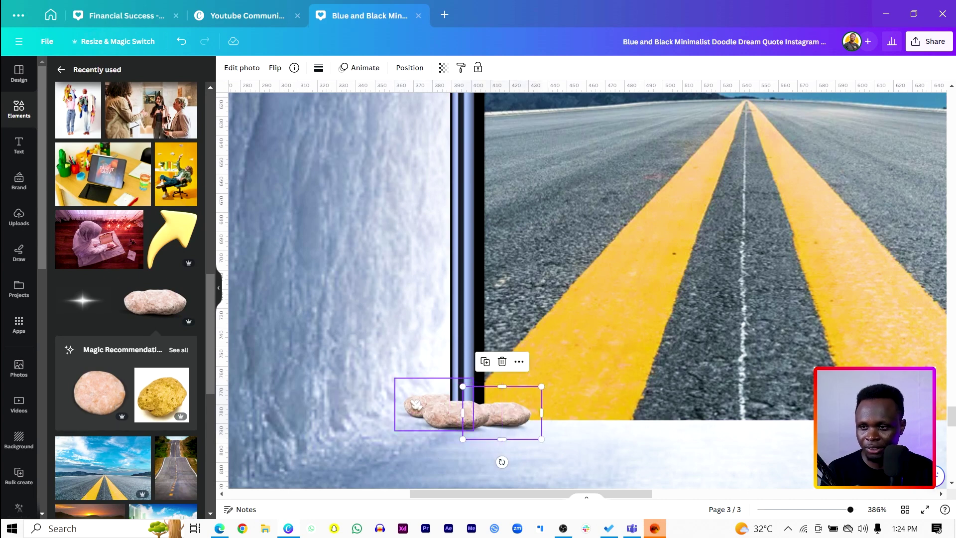
left_click(441, 416)
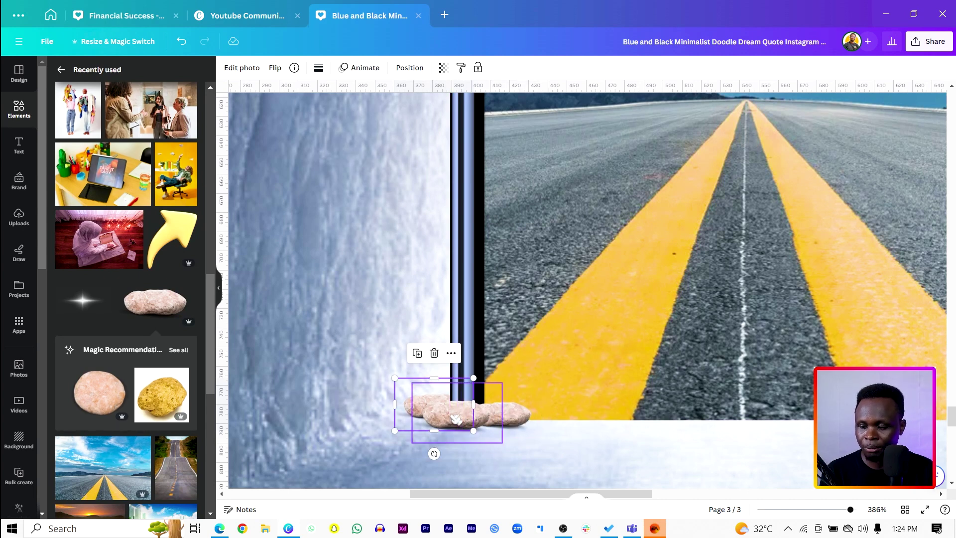
left_click(511, 418, "shift")
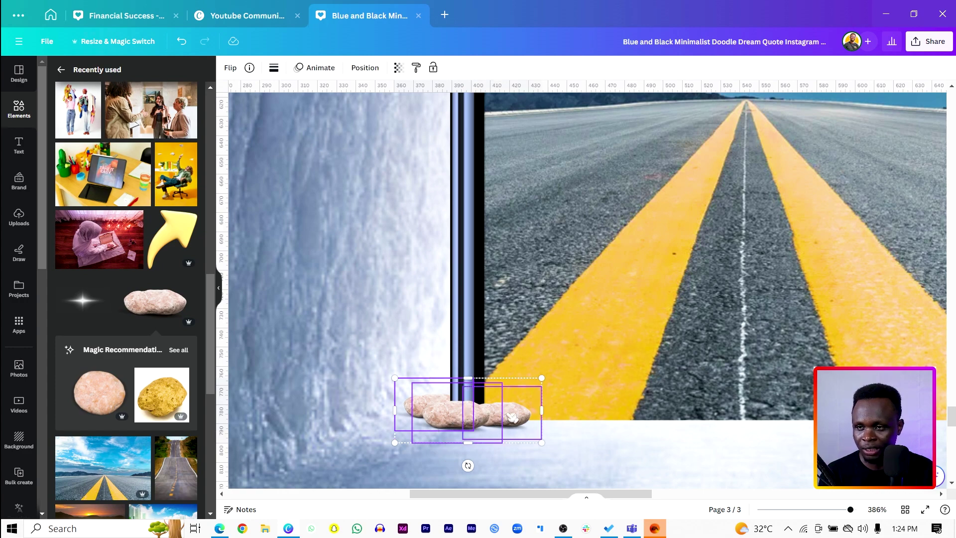
key("ctrl+d")
Move the copied rock pair to the phone's lower-right base
left_click_drag(480, 433, 845, 444)
scroll(845, 444, "down", 3)
scroll(728, 420, "down", 6)
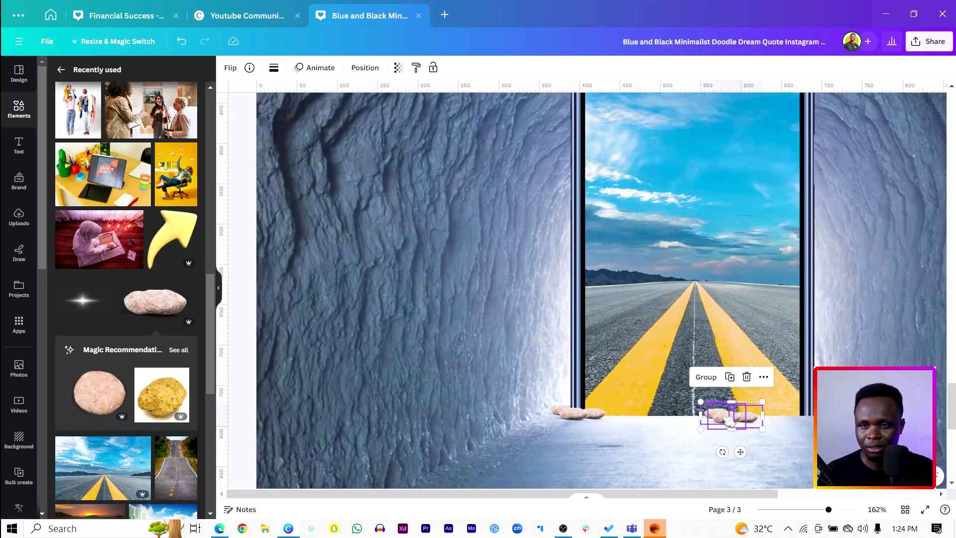
left_click_drag(729, 419, 792, 410)
scroll(806, 429, "up", 6)
left_click(791, 410)
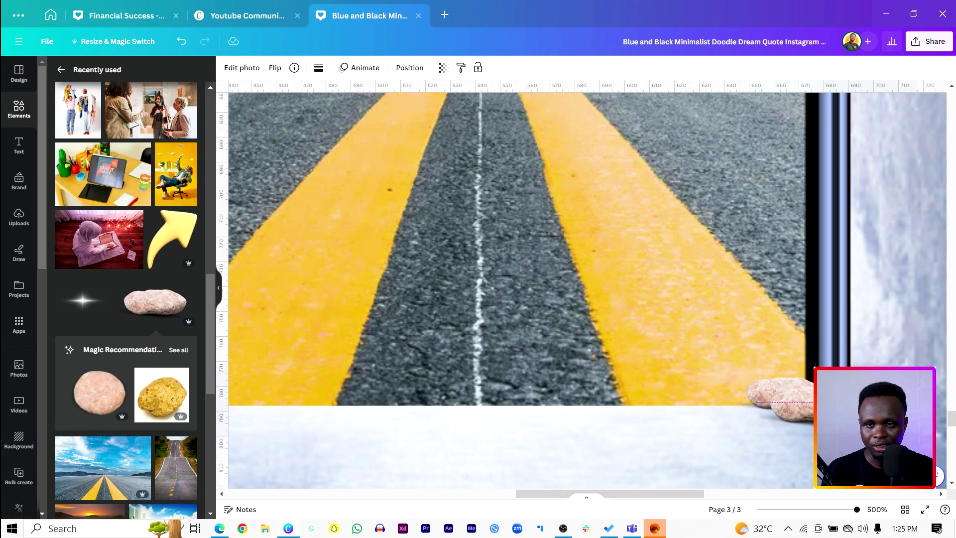
scroll(855, 416, "down", 5)
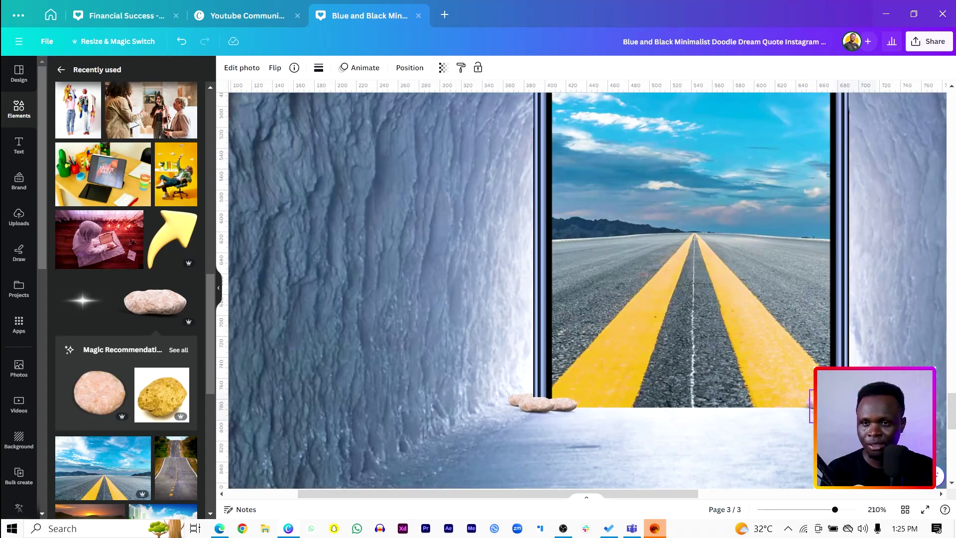
scroll(855, 416, "down", 4)
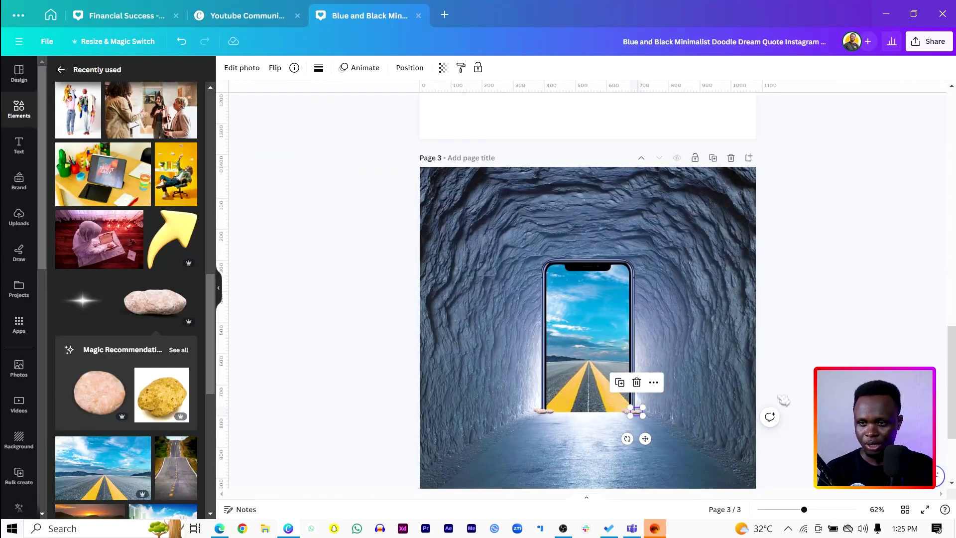
Add the sparkle element and enlarge it into a wide glow centred under the phone
left_click(358, 392)
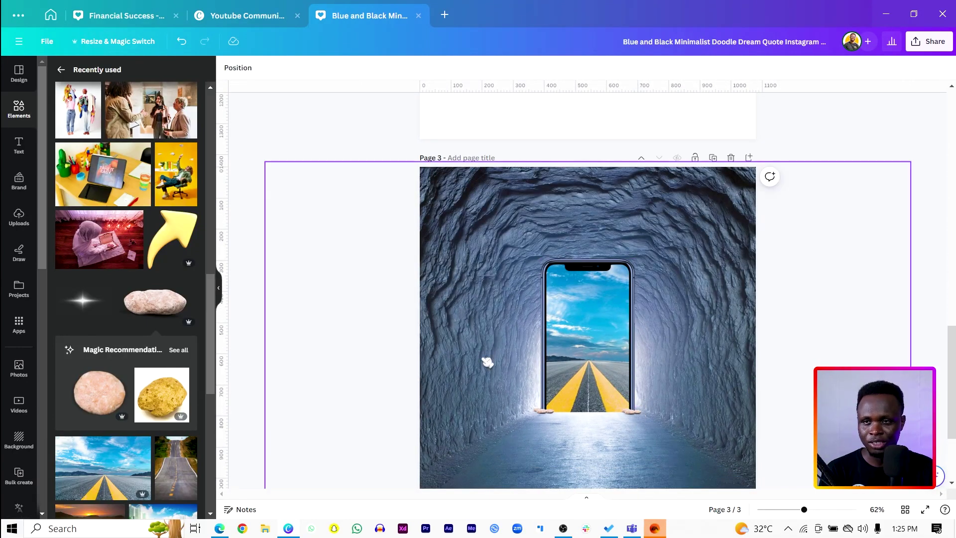
scroll(542, 357, "down", 3)
scroll(953, 383, "up", 1)
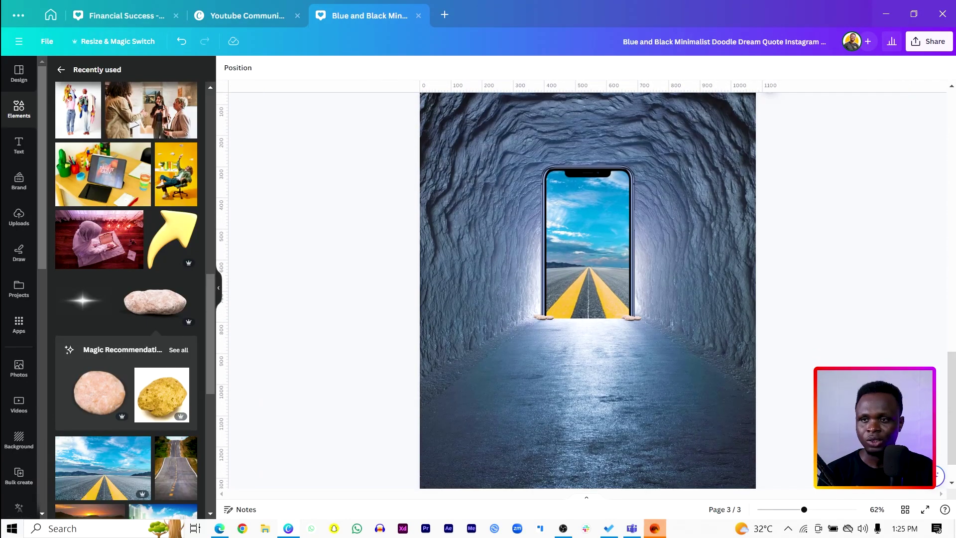
left_click(83, 302)
left_click_drag(587, 284, 575, 404)
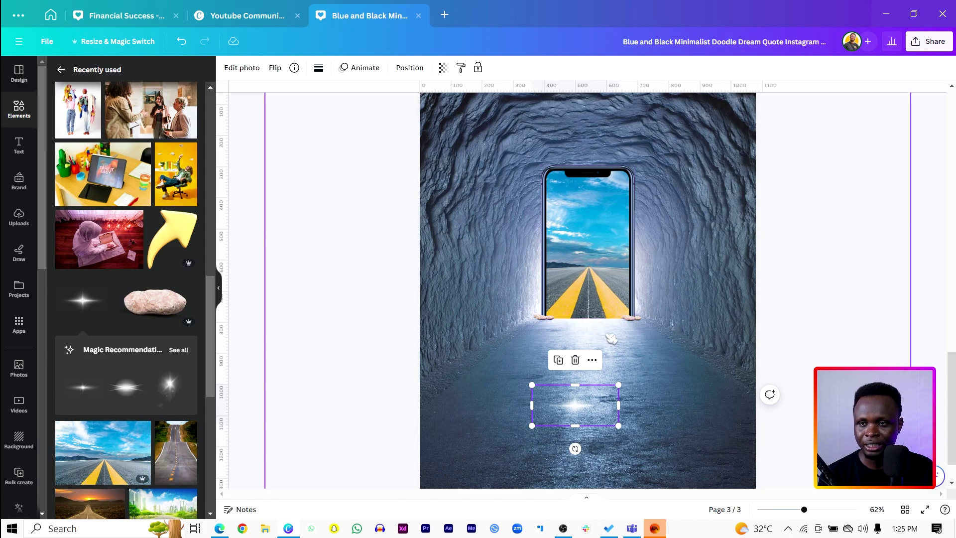
left_click_drag(571, 412, 574, 329)
scroll(575, 330, "up", 6)
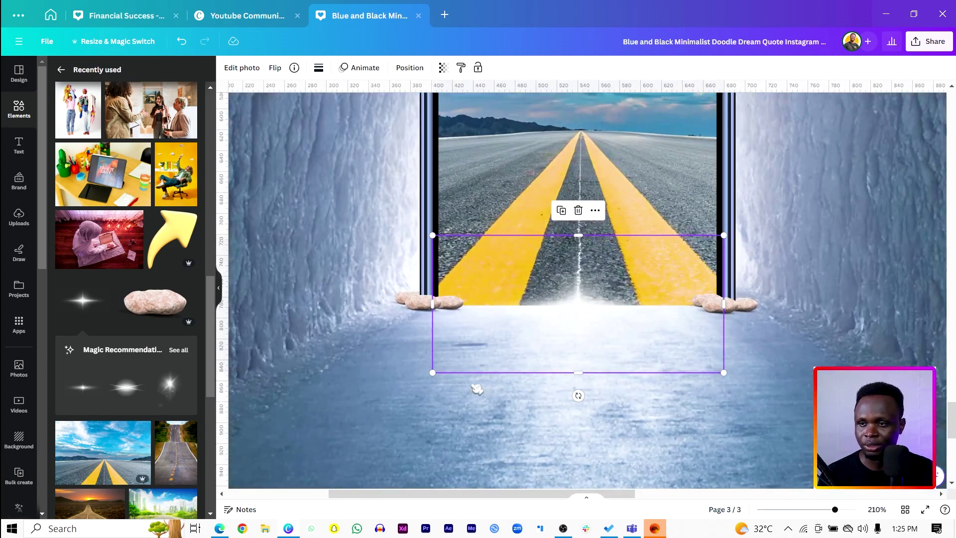
left_click_drag(433, 373, 248, 459)
left_click_drag(535, 326, 646, 312)
mouse_move(516, 318)
left_mouse_down()
mouse_move(477, 314)
mouse_move(529, 322)
mouse_move(521, 317)
left_mouse_up()
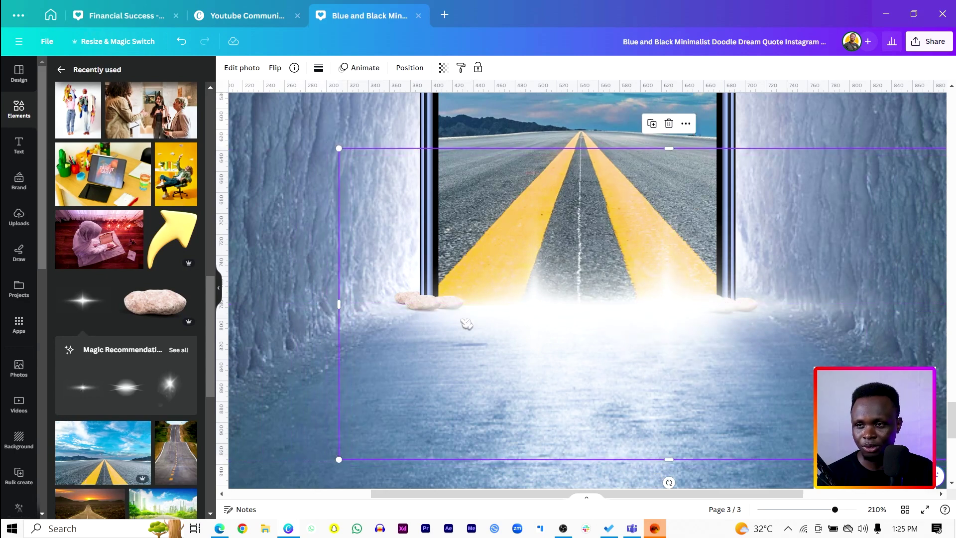
Rotate the glow upright to about -90°, trim it narrower, and shift it left along the phone
left_click_drag(293, 310, 264, 310)
scroll(453, 343, "down", 3)
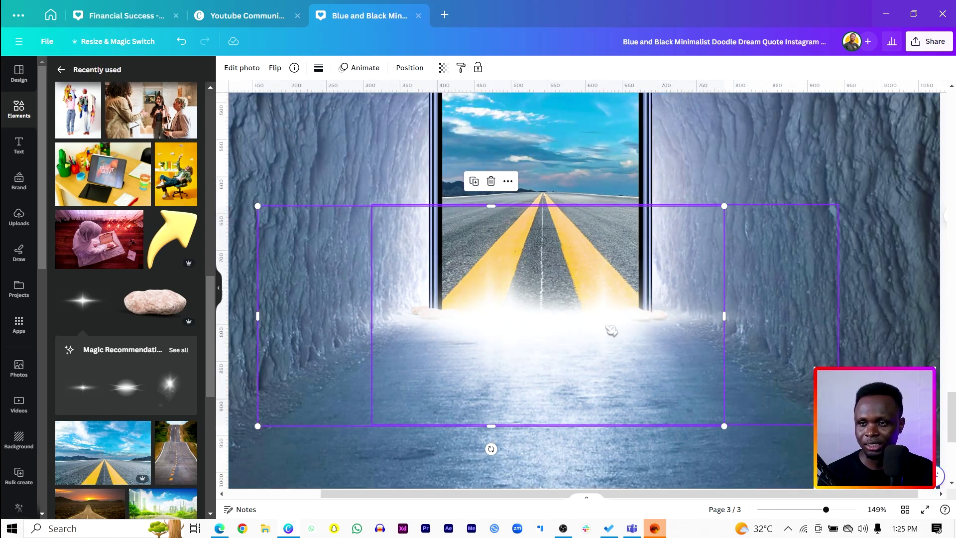
scroll(612, 330, "up", 3)
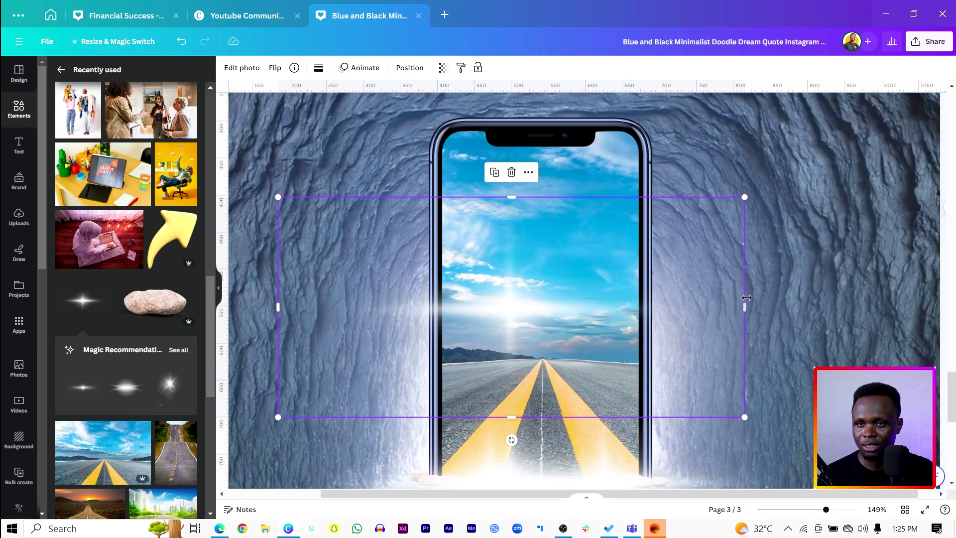
left_click_drag(512, 440, 599, 308)
left_click_drag(402, 306, 474, 323)
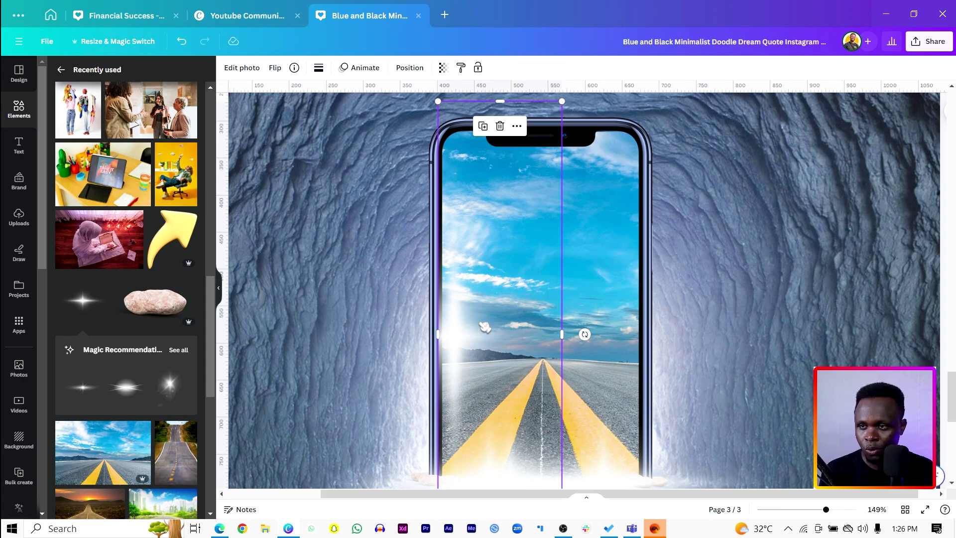
left_click_drag(466, 332, 675, 311)
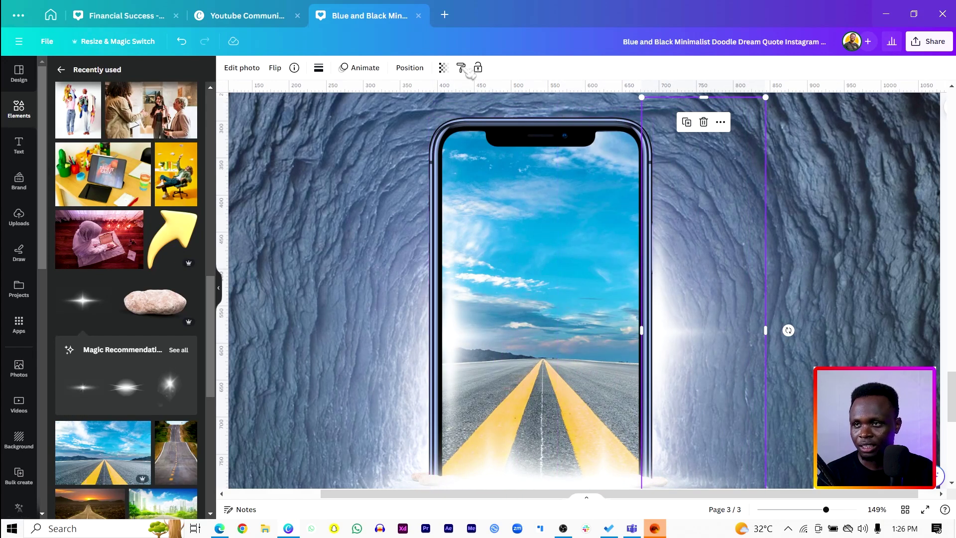
Flip the light beam copy horizontally and move it onto the phone's right edge
left_click(275, 67)
left_click(312, 93)
left_click(313, 94)
left_click(311, 114)
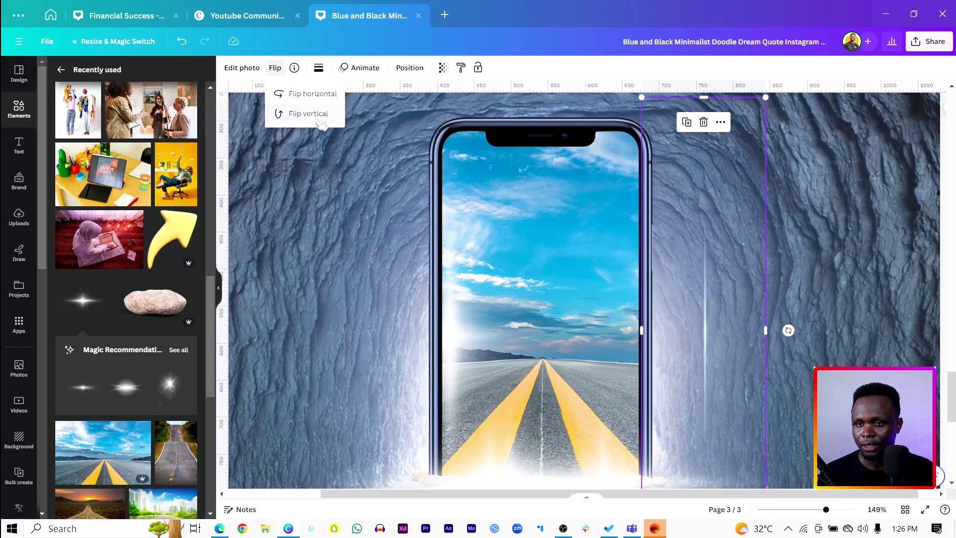
left_click_drag(740, 308, 638, 311)
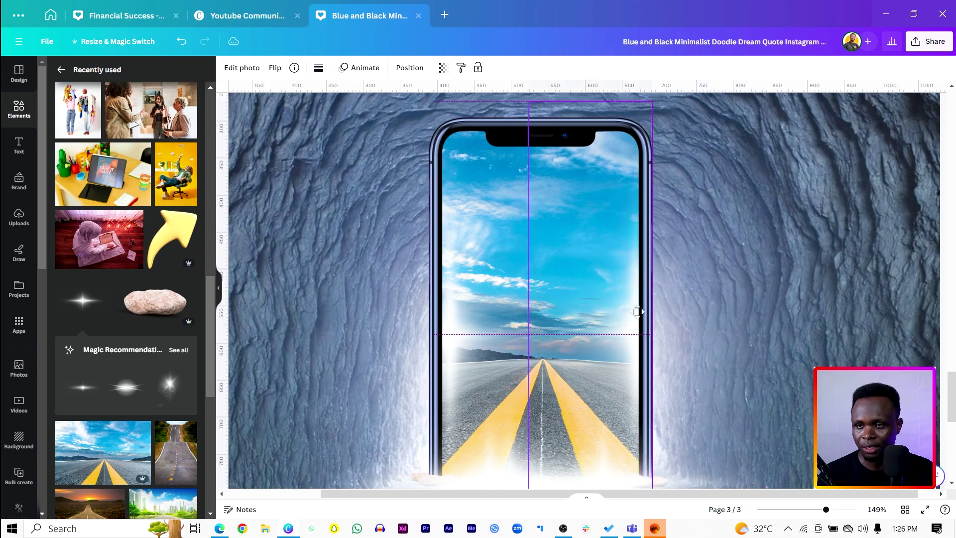
scroll(637, 311, "down", 5)
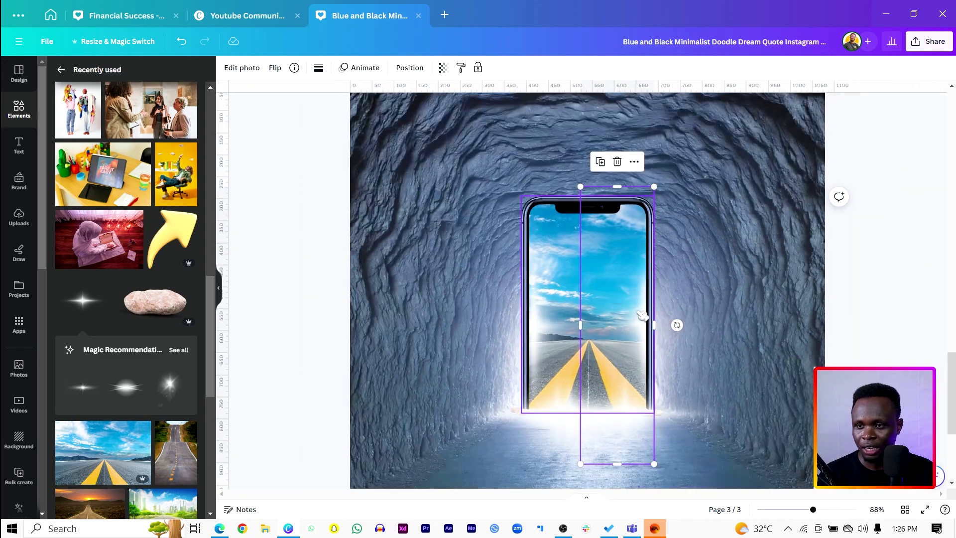
Select the bright fog image on the tunnel floor
left_click(333, 349)
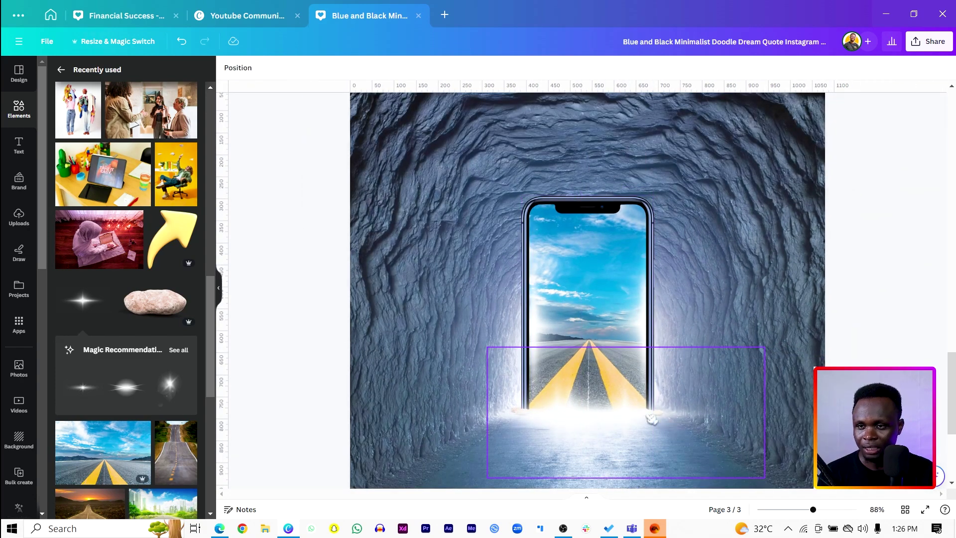
scroll(619, 361, "up", 5)
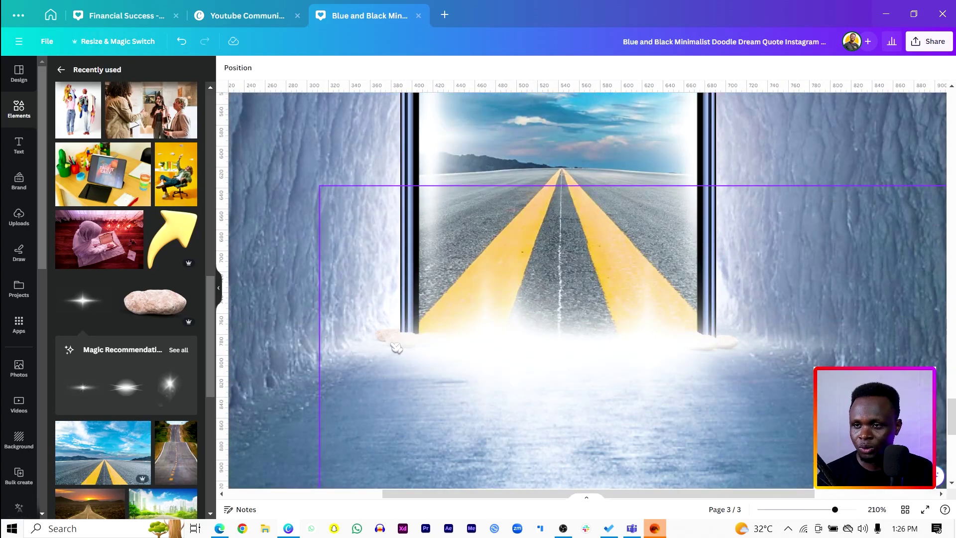
left_click(395, 347)
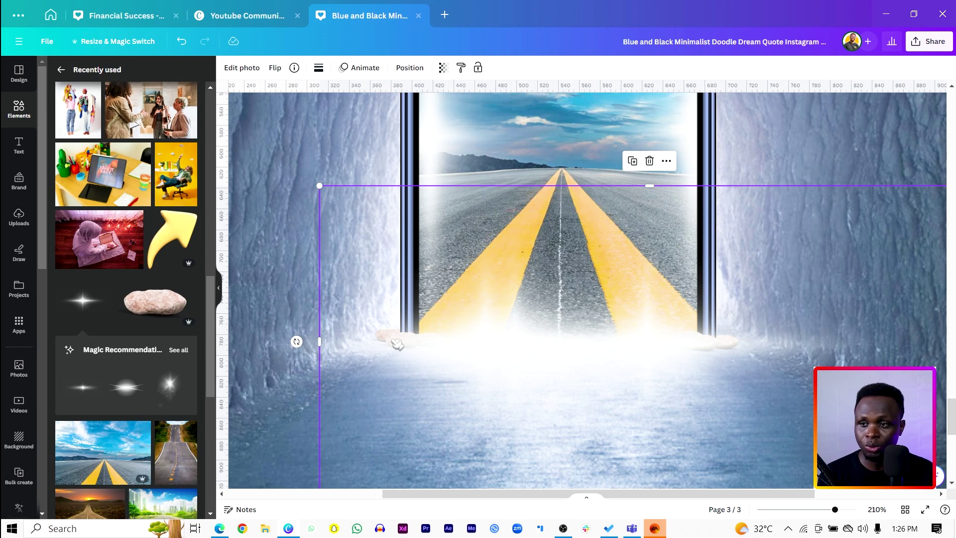
Show the layers list from the fog image's Layer menu
right_click(396, 343)
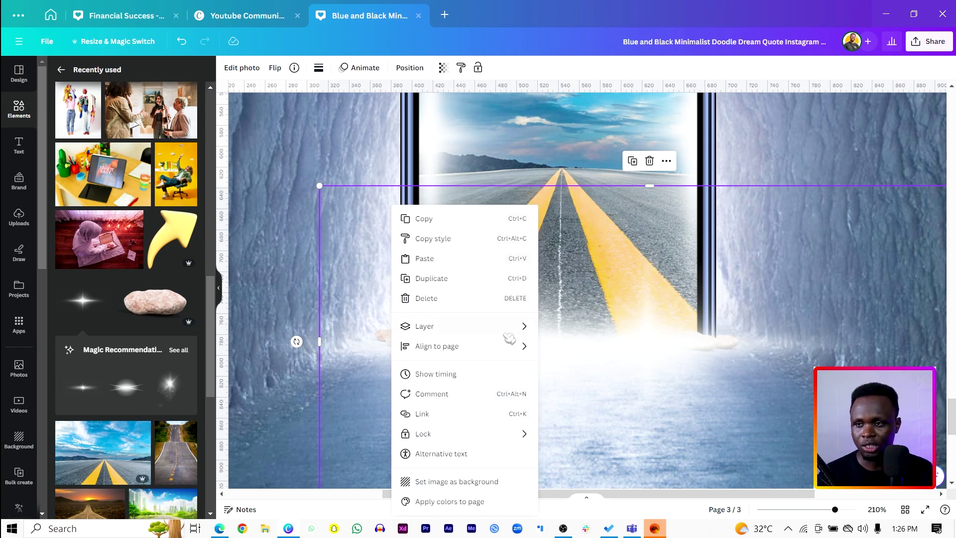
mouse_move(509, 334)
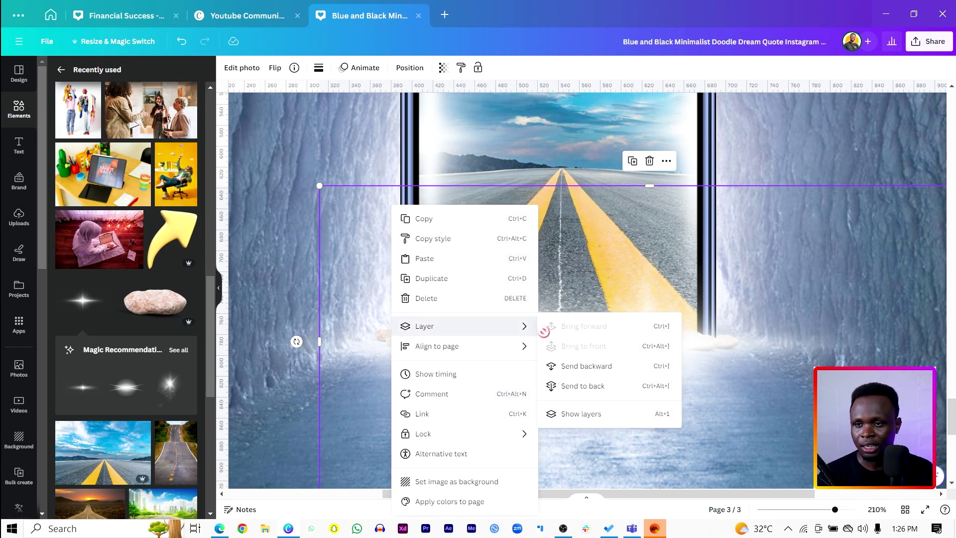
left_click(573, 413)
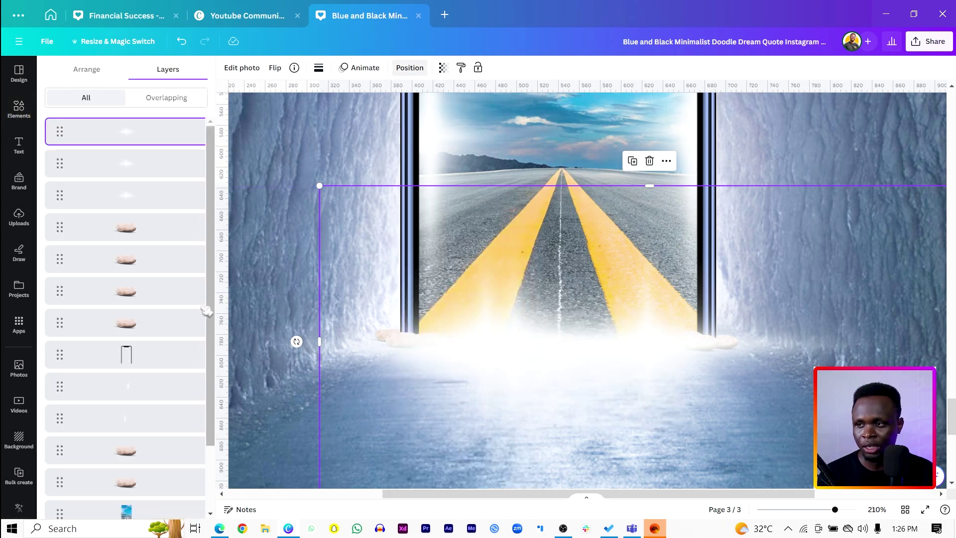
Select all six stone layer rows together in the layers list
left_click(134, 227)
left_click(137, 258, "shift")
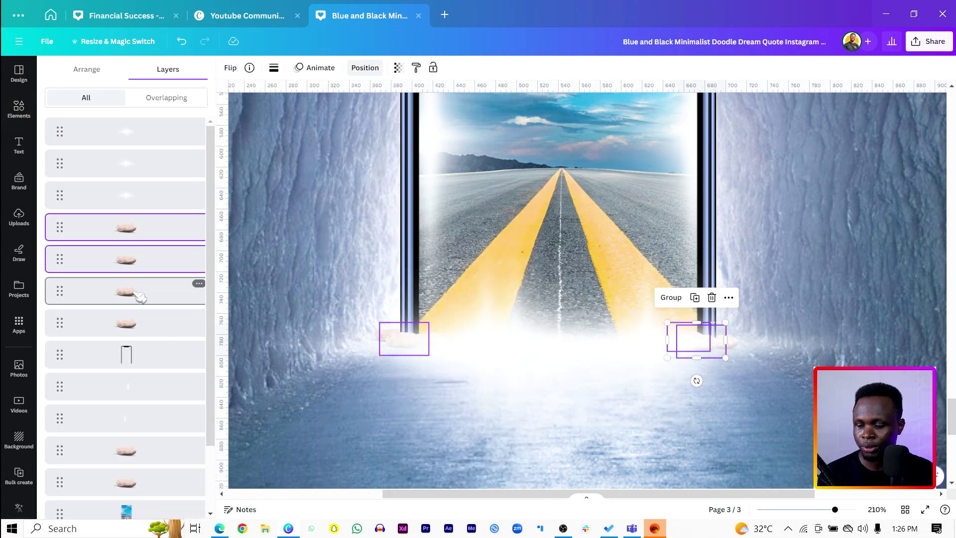
left_click(140, 294, "shift")
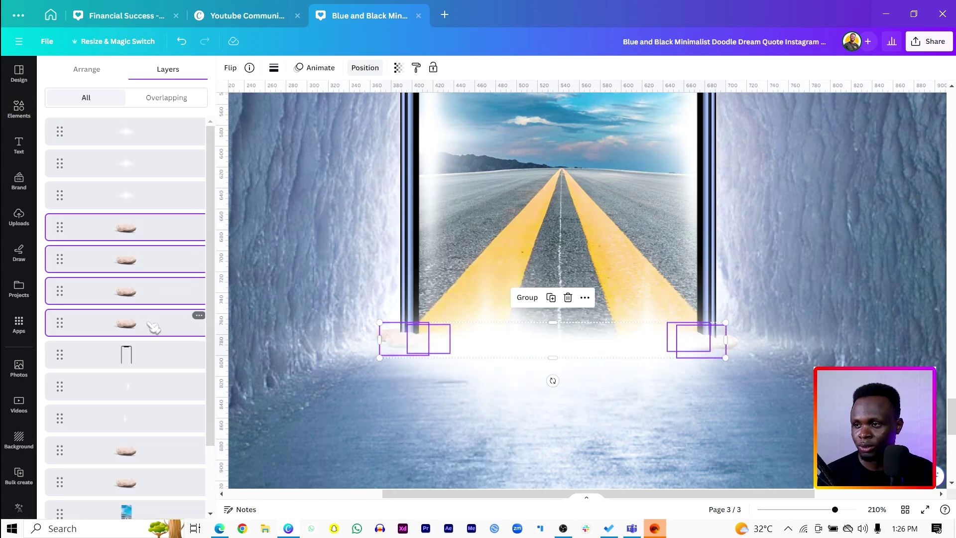
left_click(153, 324, "shift")
scroll(154, 308, "down", 1)
scroll(155, 299, "down", 1)
left_click(156, 369, "shift")
left_click(156, 402, "shift")
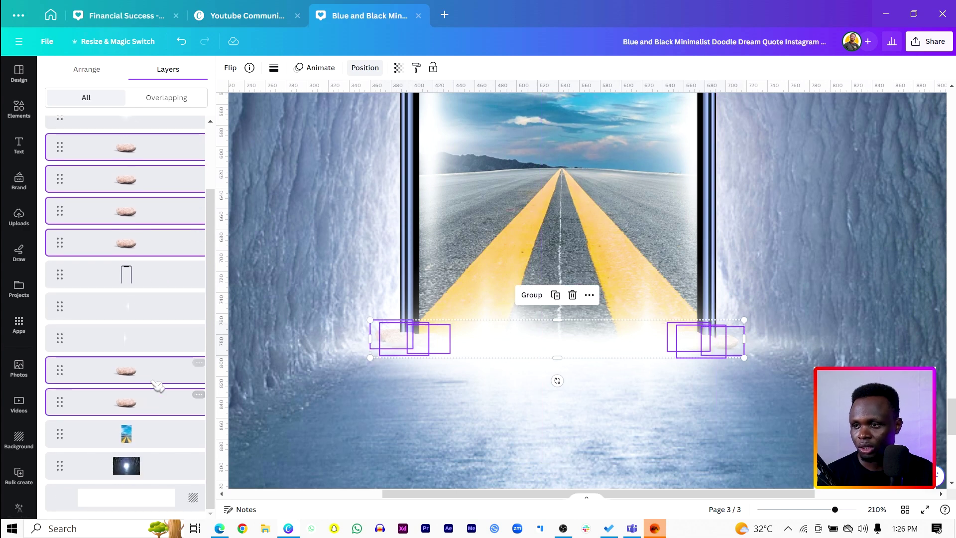
Bring the six selected stones in front of the fog image
scroll(157, 377, "up", 2)
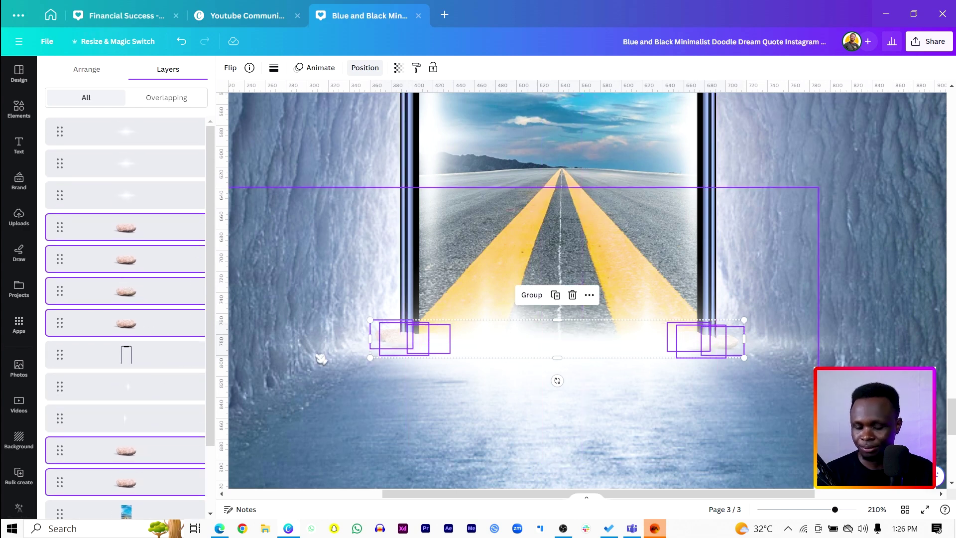
key("ctrl+bracketright")
key("ctrl+bracketright")
key("ctrl+bracketright")
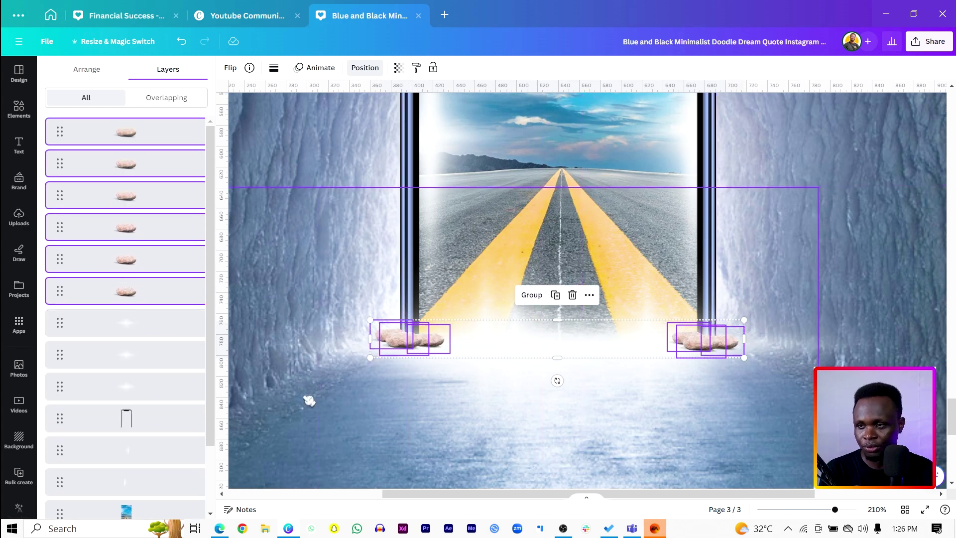
left_click(360, 372)
Select the left stone group and open Edit photo for it
left_click(400, 345)
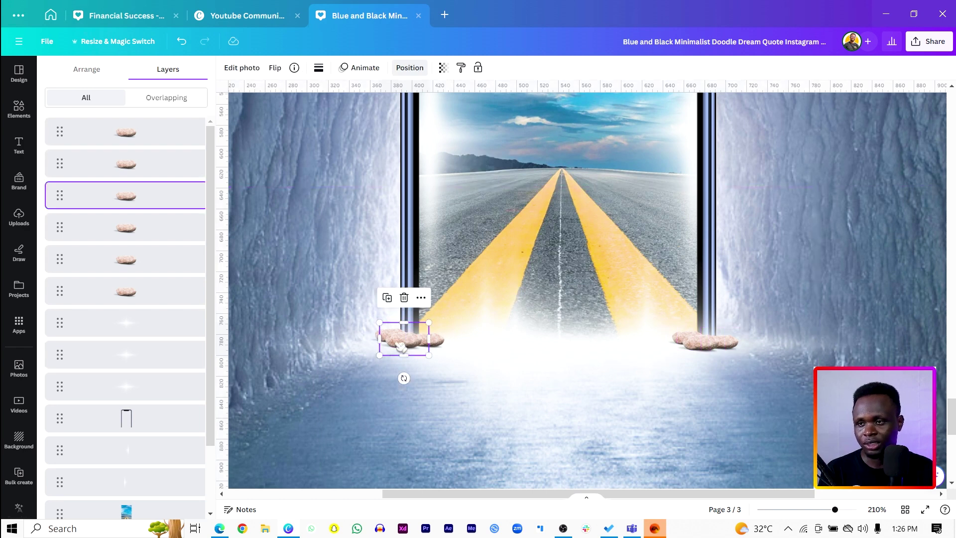
right_click(400, 345)
left_click(397, 345)
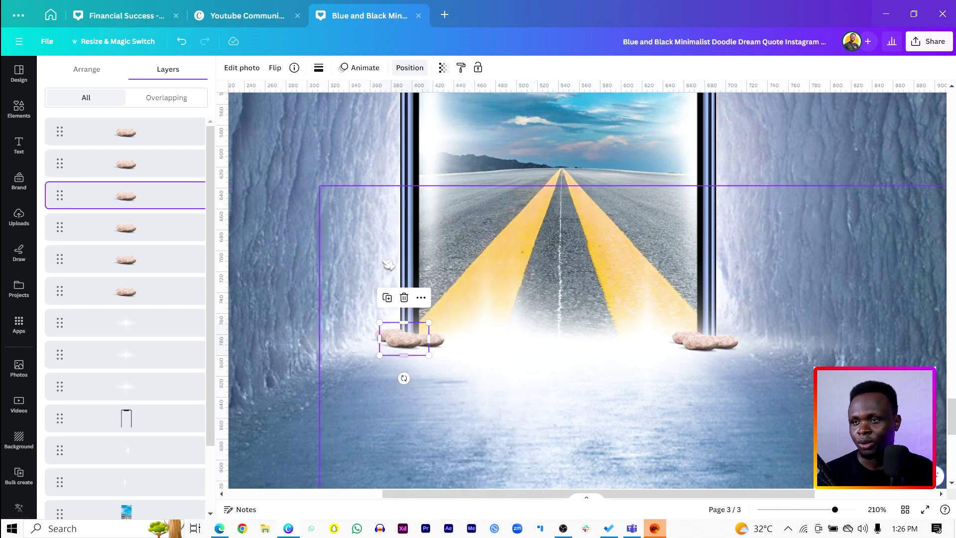
left_click(241, 69)
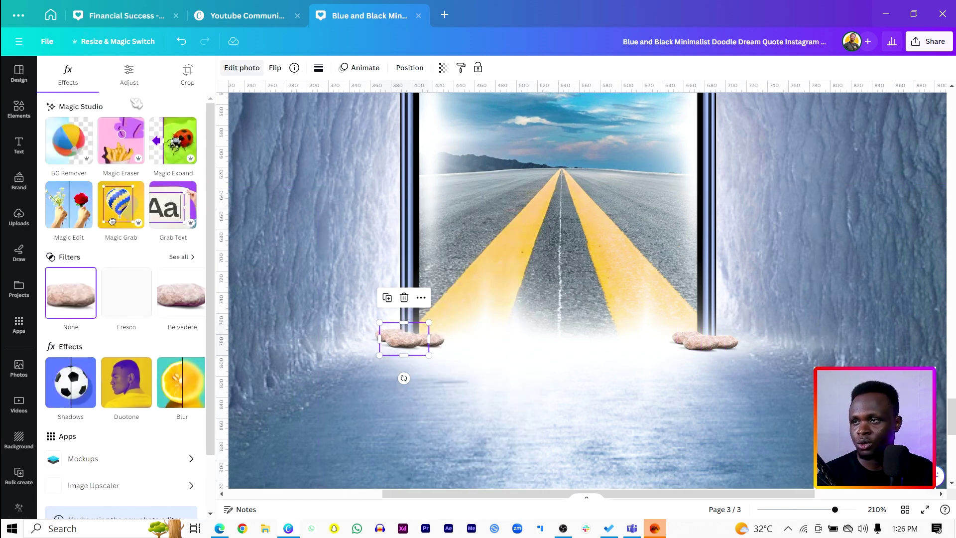
Adjust the left stones to brightness -13, contrast 73, temperature -63 and blacks 41
left_click(130, 75)
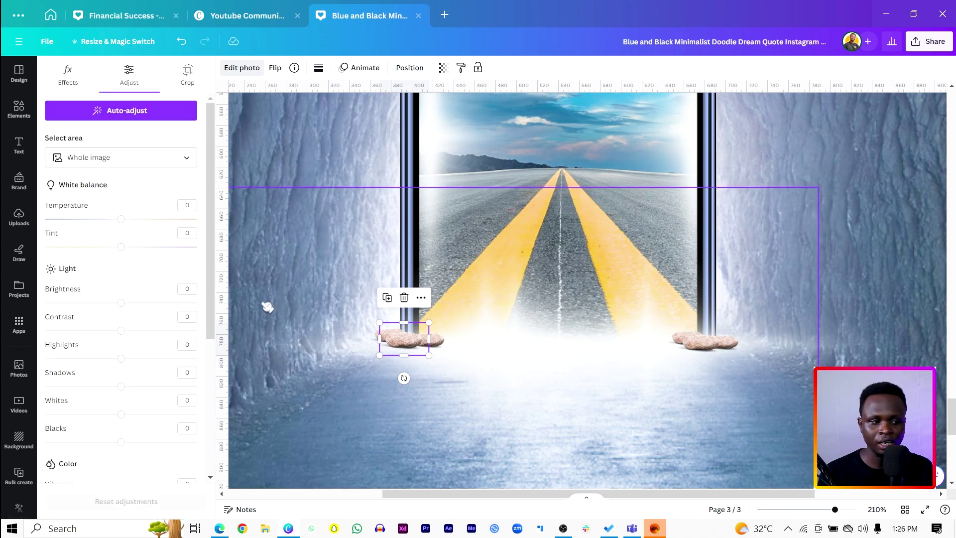
left_click_drag(124, 306, 171, 331)
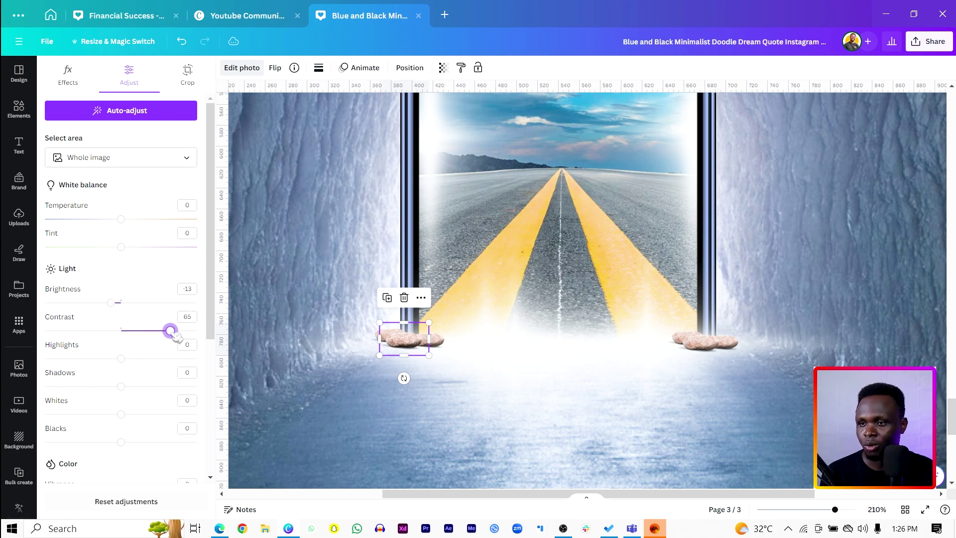
left_click_drag(121, 219, 73, 219)
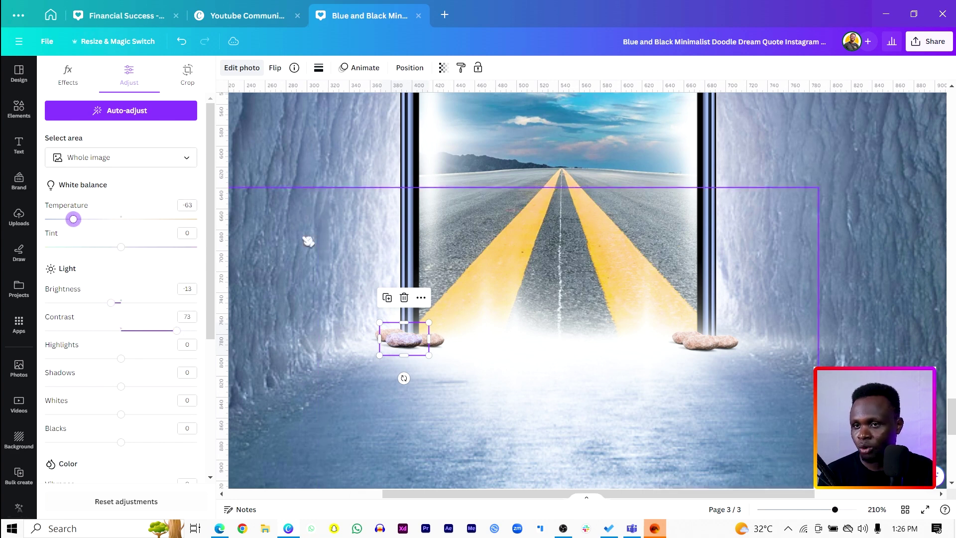
scroll(150, 337, "down", 3)
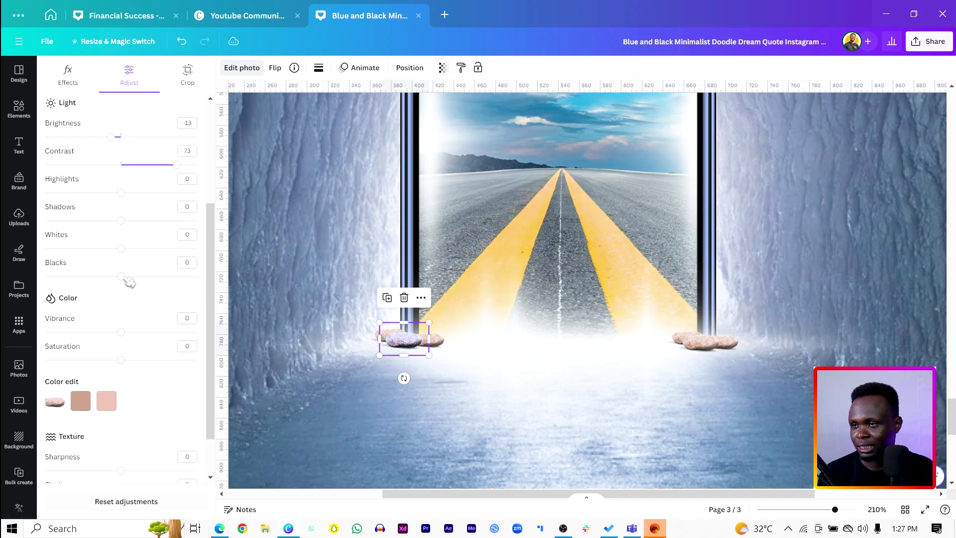
left_click_drag(123, 277, 155, 279)
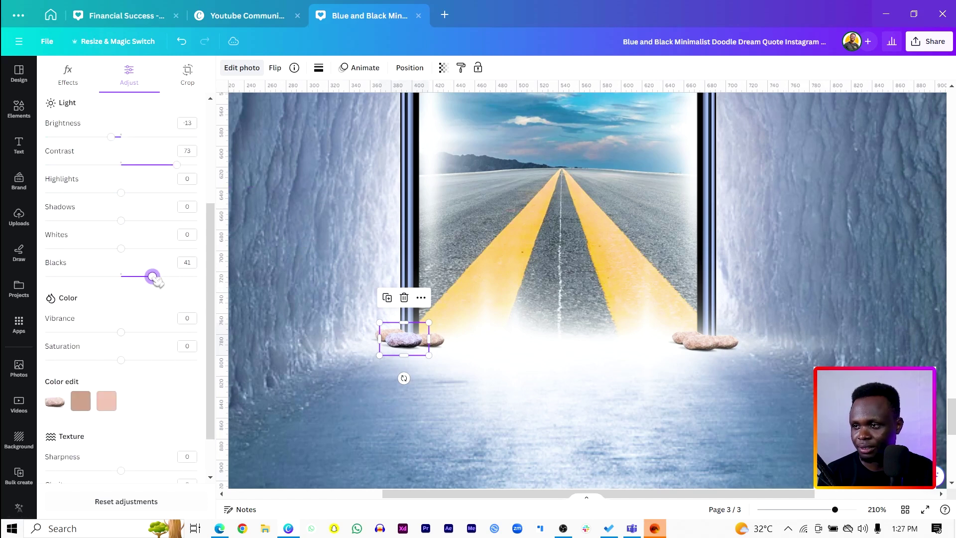
scroll(128, 357, "down", 1)
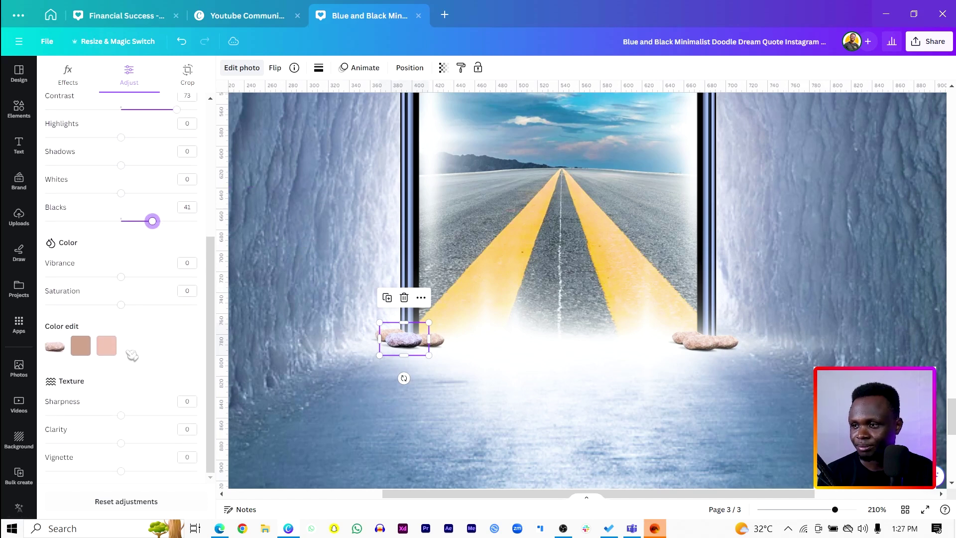
scroll(127, 407, "up", 3)
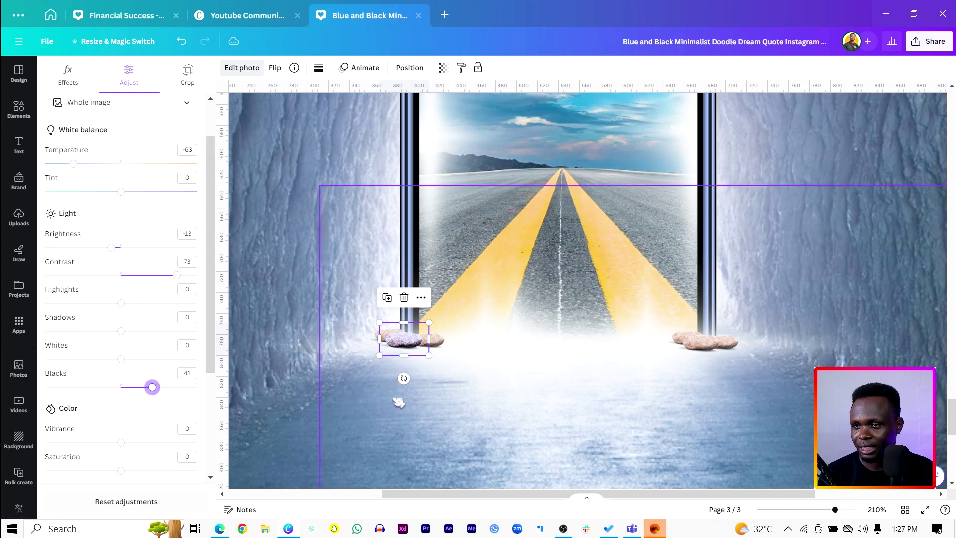
right_click(404, 349)
Copy the adjusted rocks' style onto the left rocks, then onto the right rocks
left_click(463, 239)
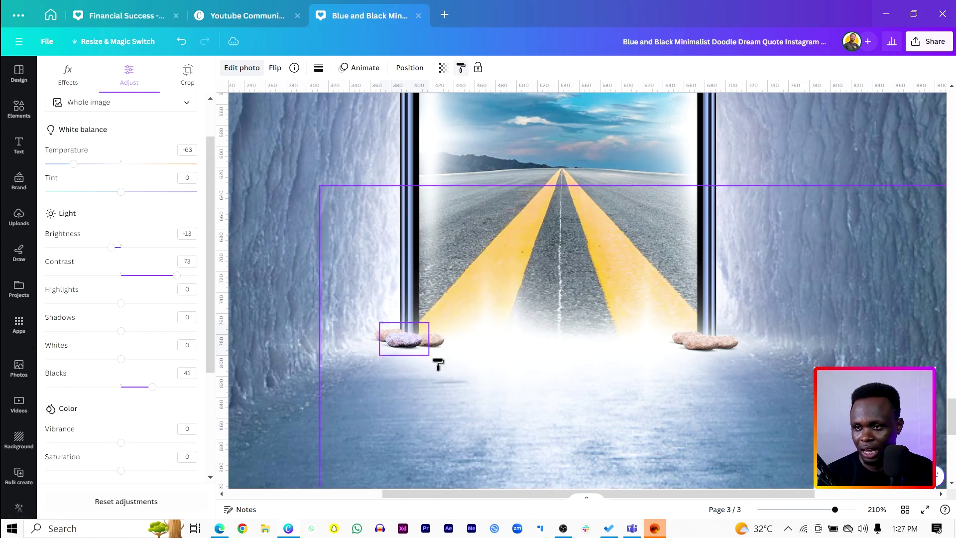
left_click(440, 344)
left_click_drag(445, 348, 416, 349)
right_click(416, 346)
left_click(467, 241)
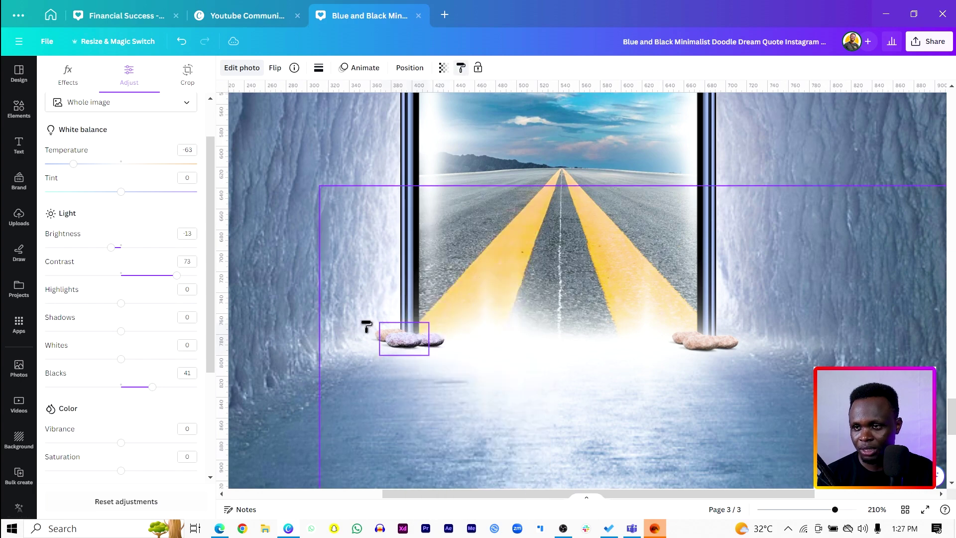
left_click(375, 340)
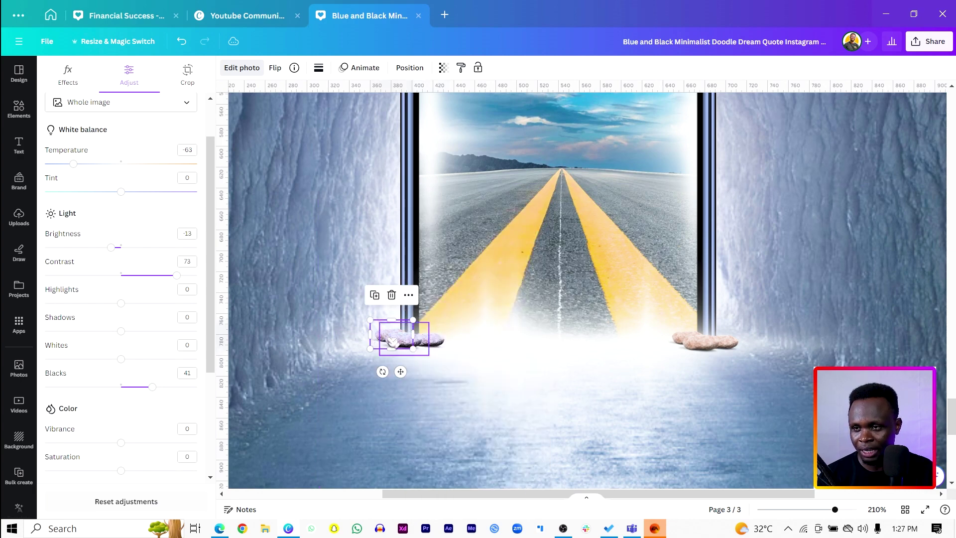
right_click(394, 341)
left_click(439, 237)
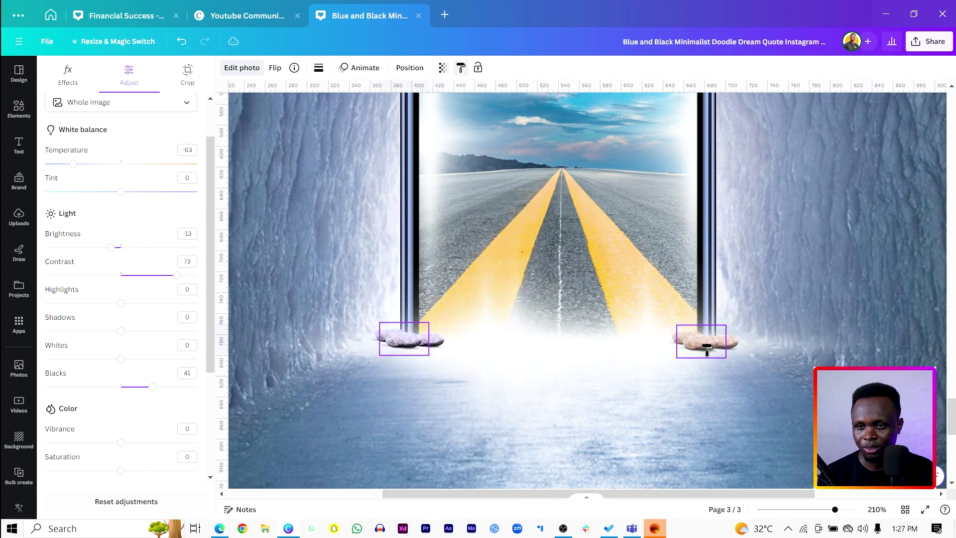
left_click(706, 349)
Copy the right rocks' style back onto the left rock cluster
right_click(709, 352)
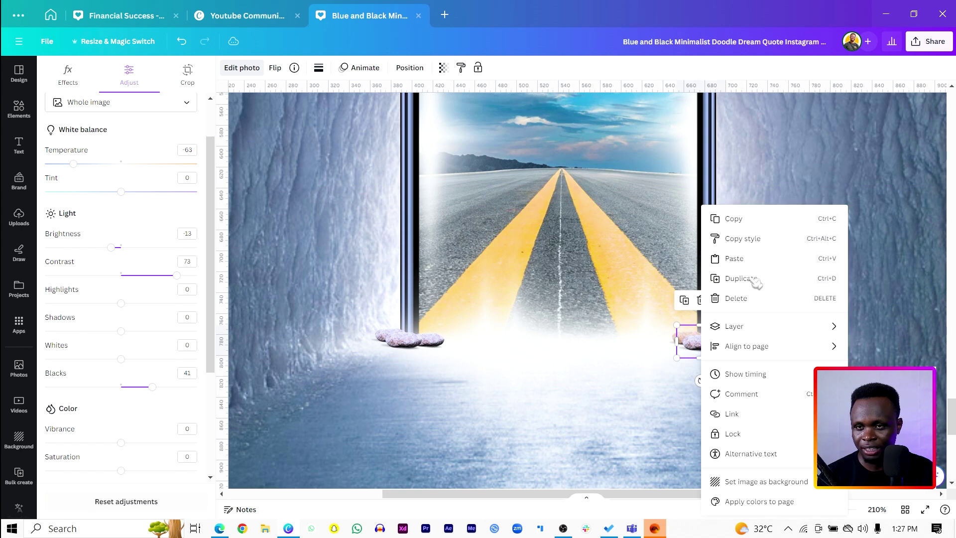
left_click(746, 239)
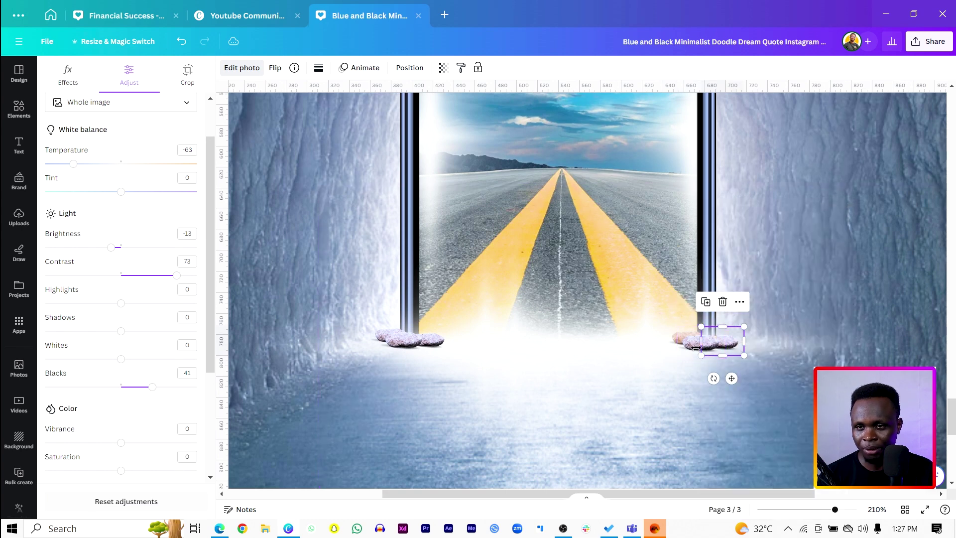
right_click(678, 346)
left_click(722, 238)
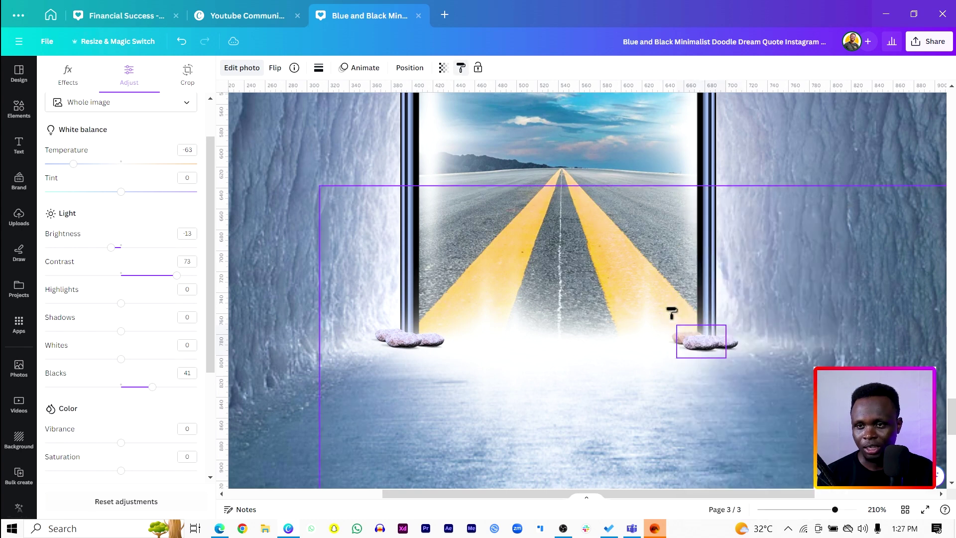
left_click(408, 339)
Select the rock layers in the layers list and drag them below the glow layers
right_click(397, 339)
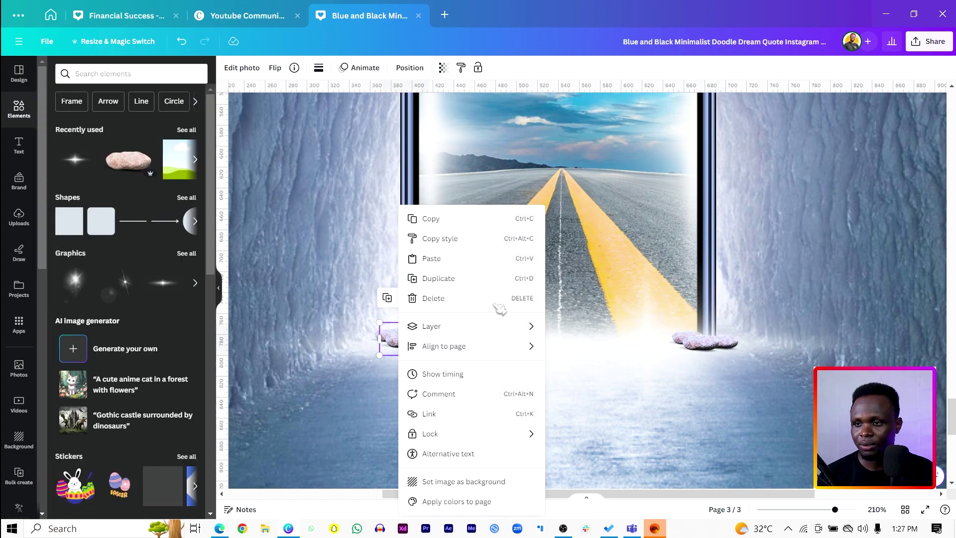
mouse_move(499, 335)
left_click(593, 418)
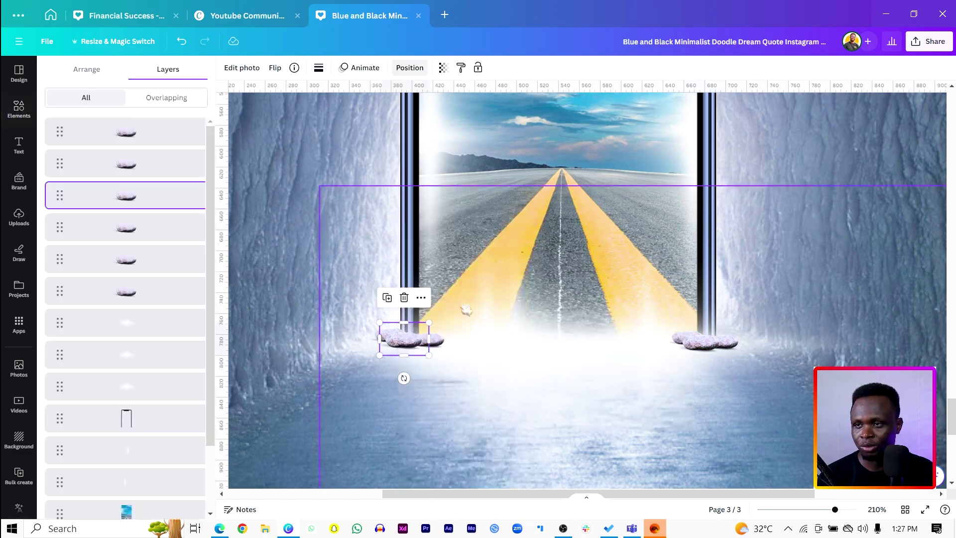
left_click(174, 132, "shift")
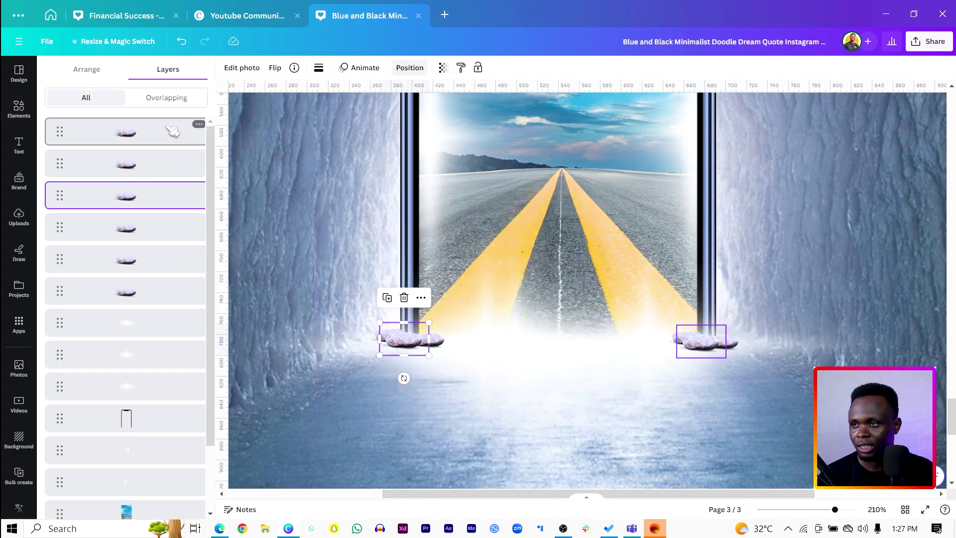
left_click(148, 285, "shift")
scroll(147, 285, "down", 2)
left_click_drag(158, 214, 149, 409)
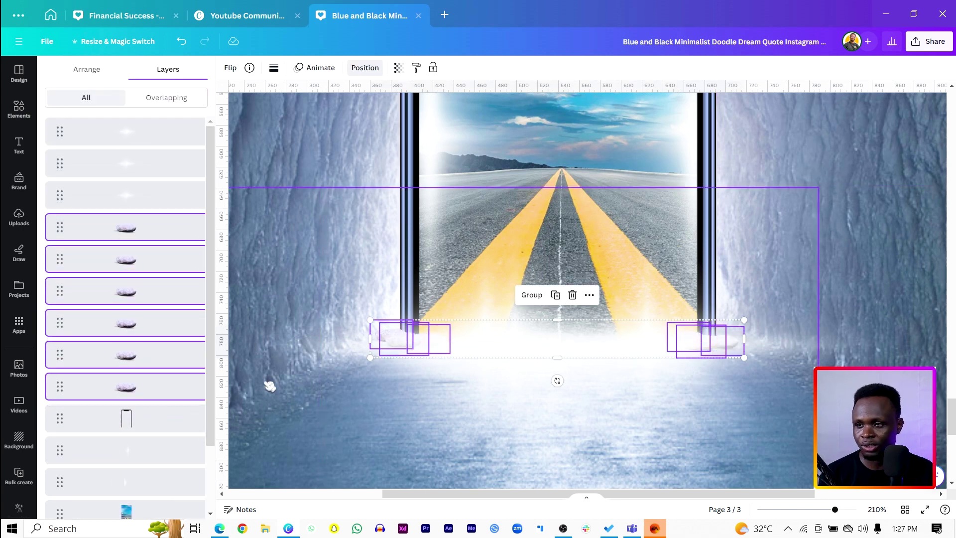
Zoom out to view all of page 3 and select the tunnel background photo
left_click(337, 388)
scroll(470, 406, "down", 5)
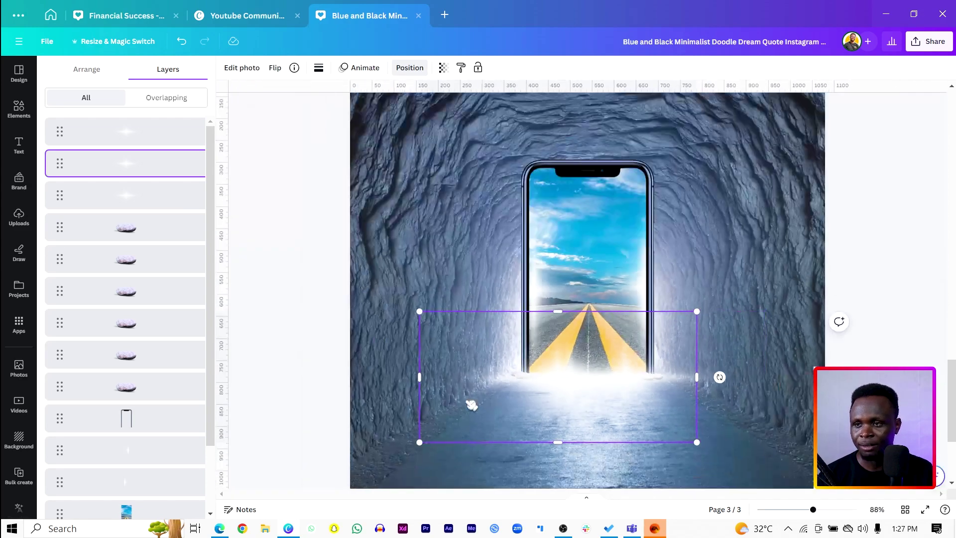
scroll(667, 330, "down", 1)
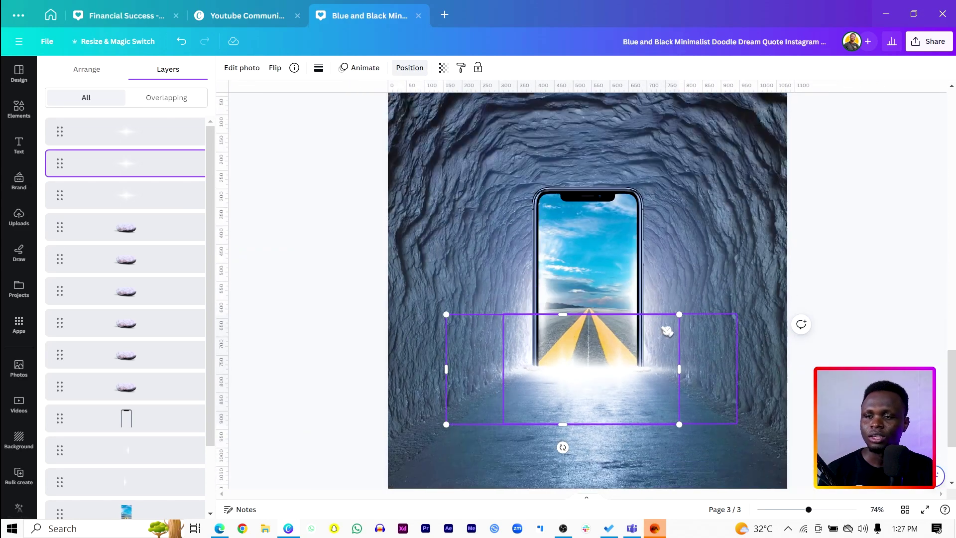
scroll(667, 330, "down", 2)
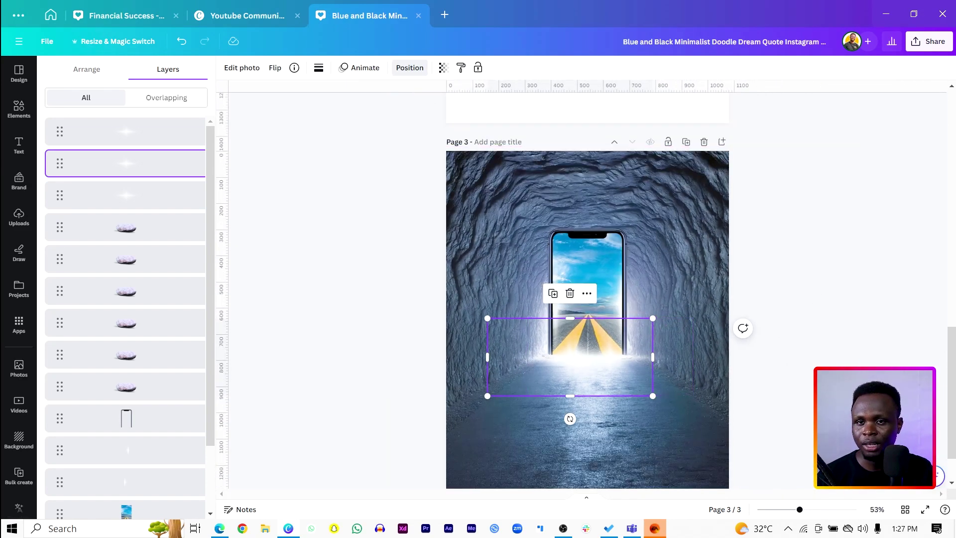
scroll(951, 365, "up", 1)
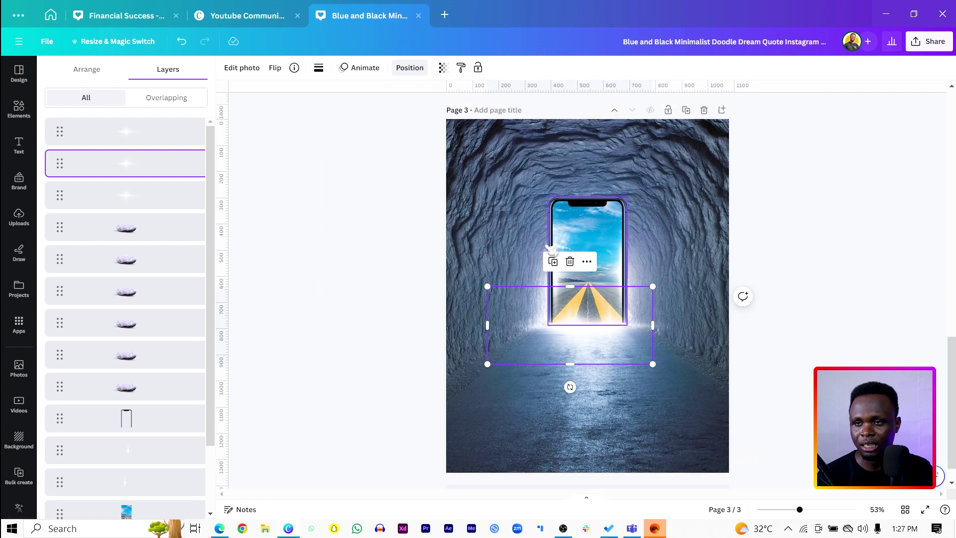
left_click(487, 143)
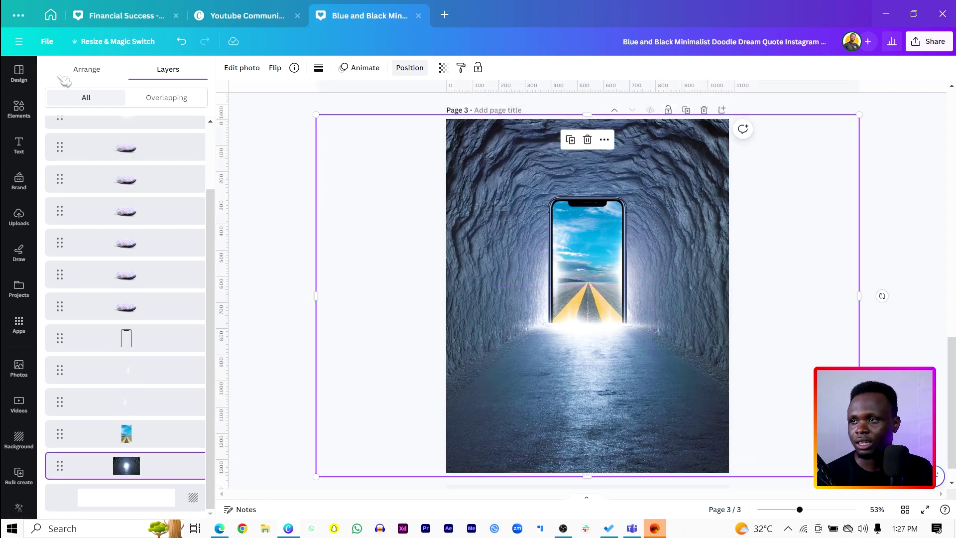
Set the tunnel photo's brightness to -28 and contrast to 56 in Adjust
left_click(242, 69)
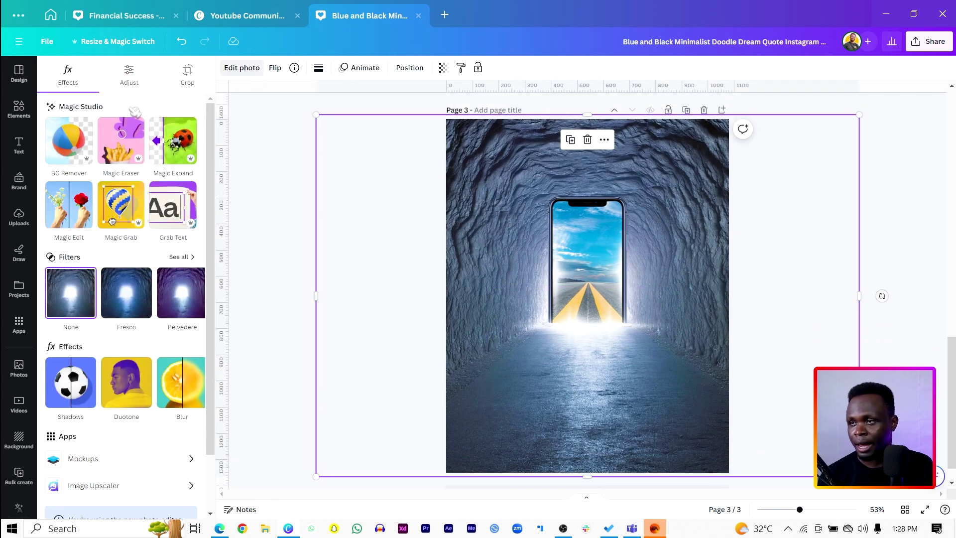
left_click(136, 81)
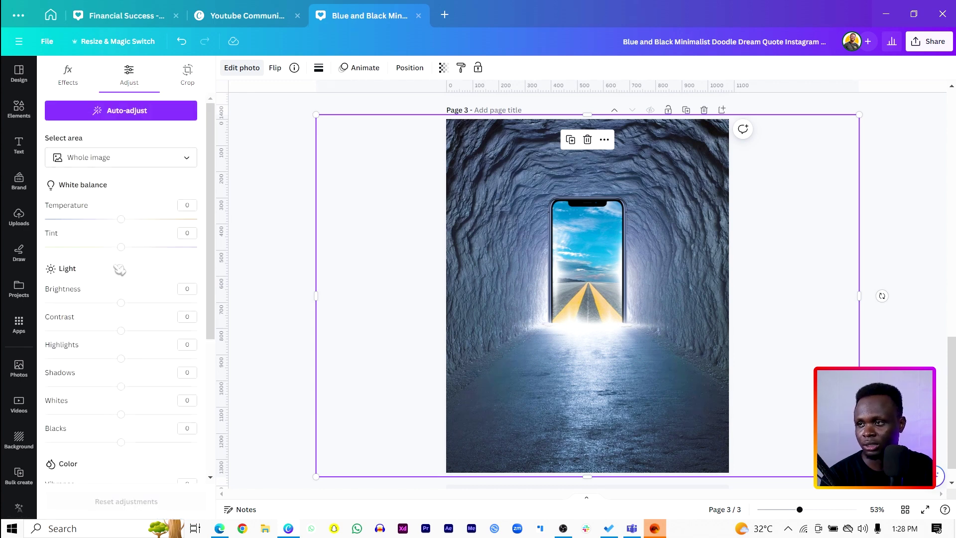
left_click_drag(124, 304, 107, 306)
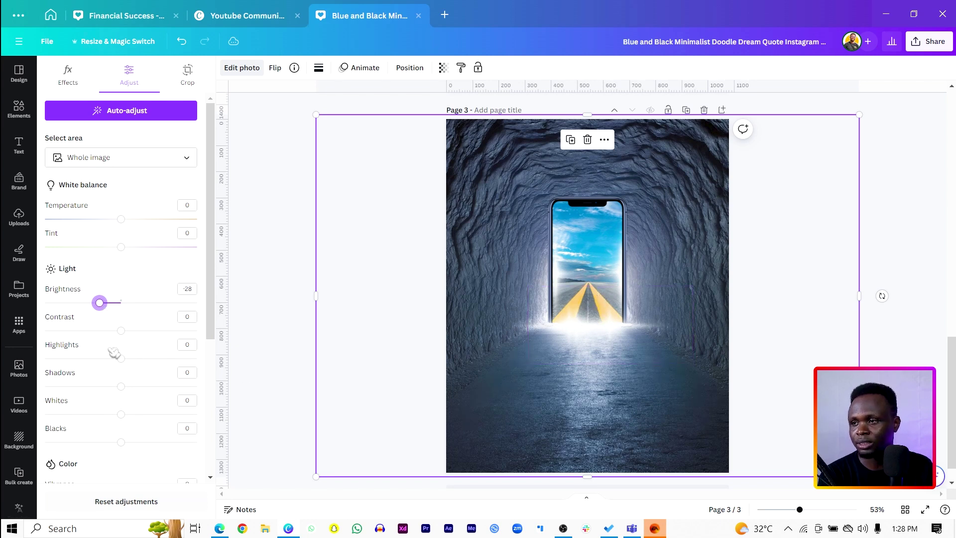
left_click_drag(126, 331, 163, 330)
scroll(128, 336, "down", 3)
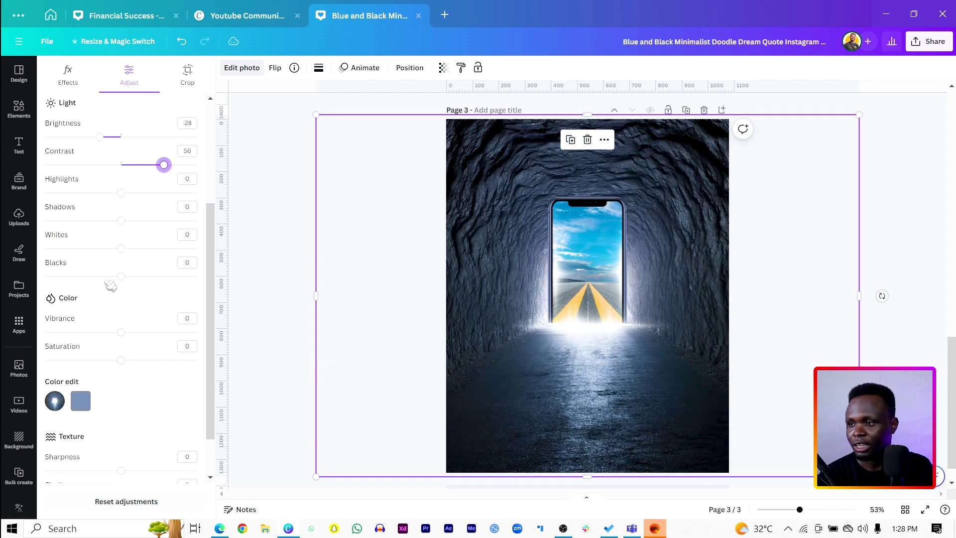
scroll(111, 286, "down", 1)
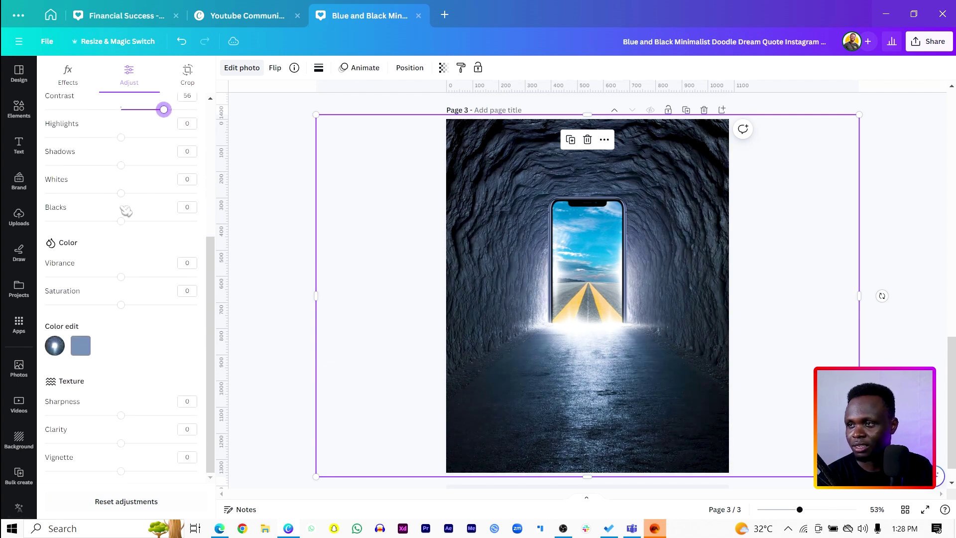
Set the tunnel photo's whites 26, highlights 24, blacks 19 and clarity 33
left_click_drag(125, 194, 149, 195)
left_click(140, 195)
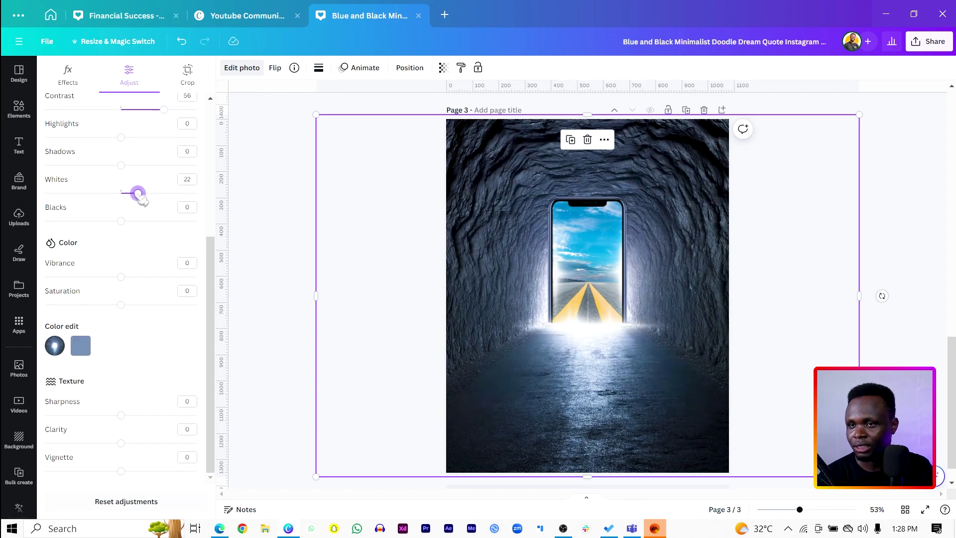
key("Right")
key("Right")
key("Right")
left_click_drag(124, 138, 144, 140)
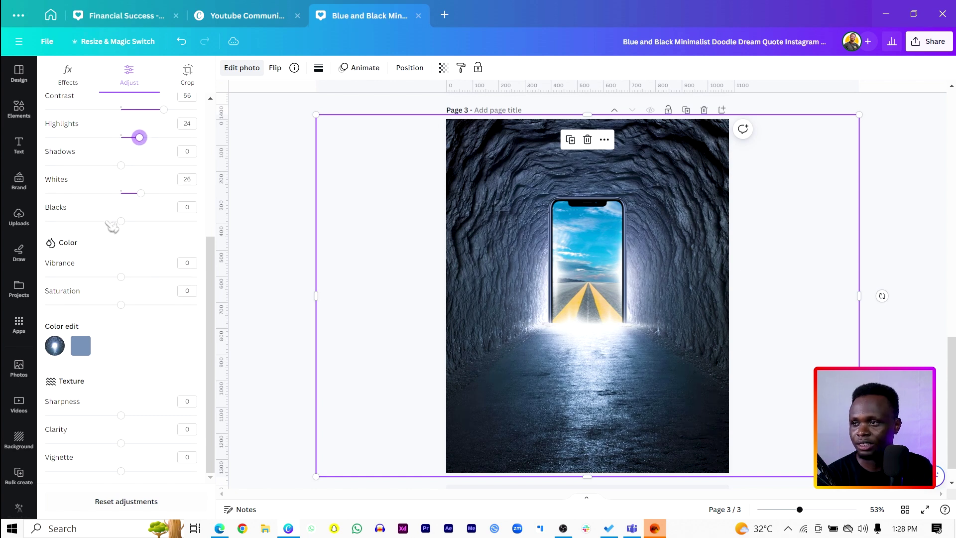
left_click_drag(122, 222, 140, 222)
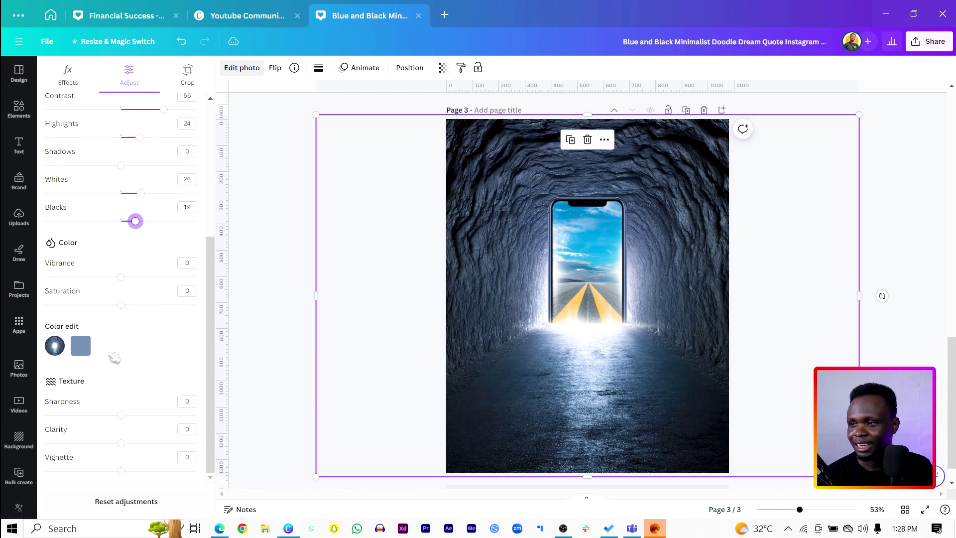
left_click_drag(122, 443, 149, 443)
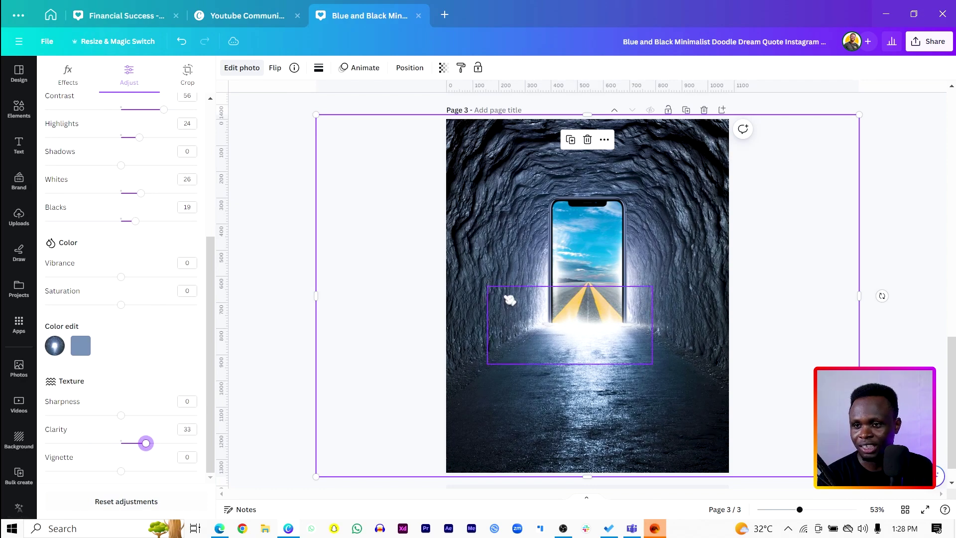
scroll(513, 303, "up", 5)
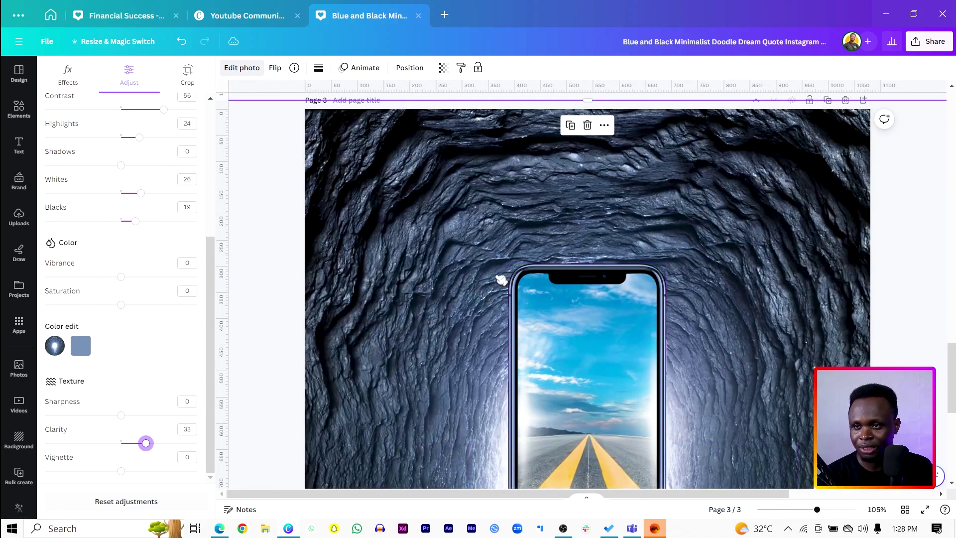
left_click(530, 278)
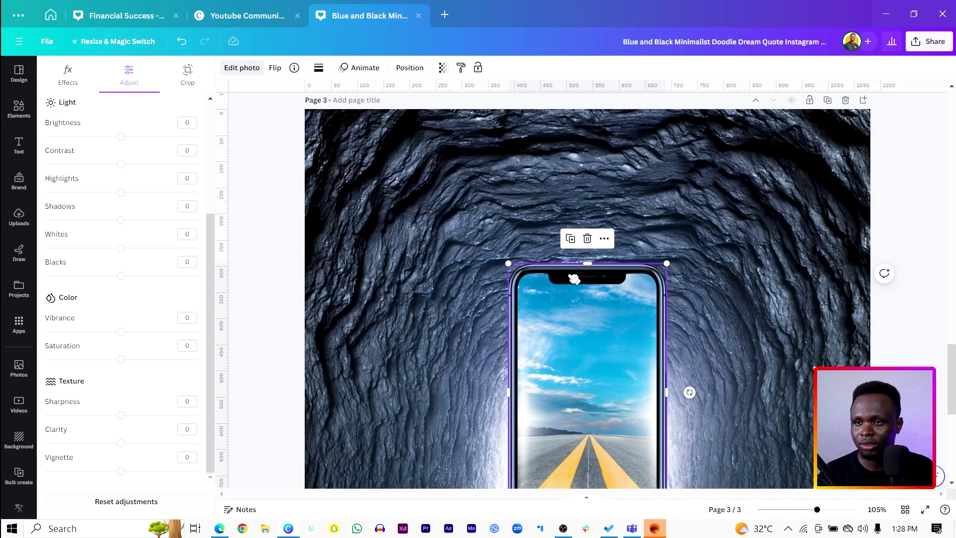
right_click(574, 292)
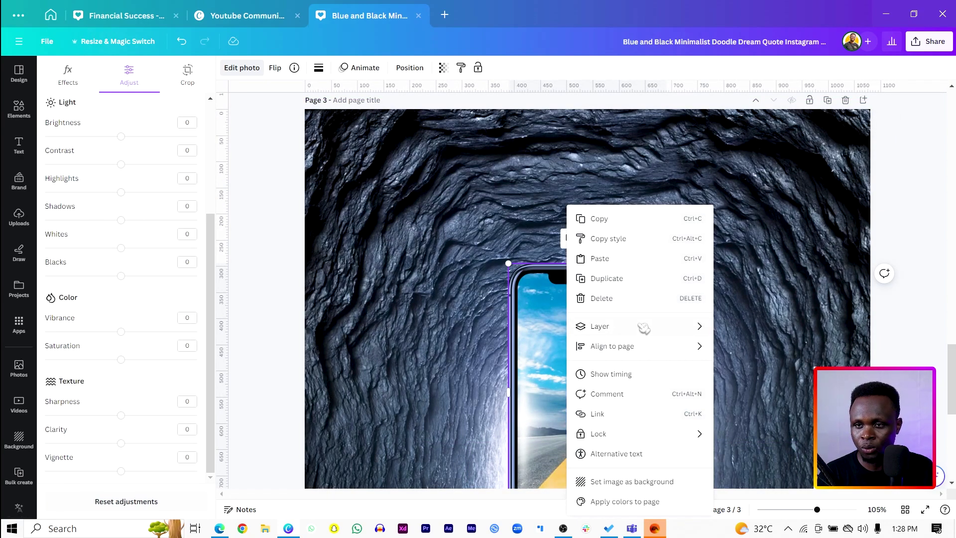
Set the phone mockup photo's contrast to 31 and blacks to 25
mouse_move(643, 328)
left_click(751, 418)
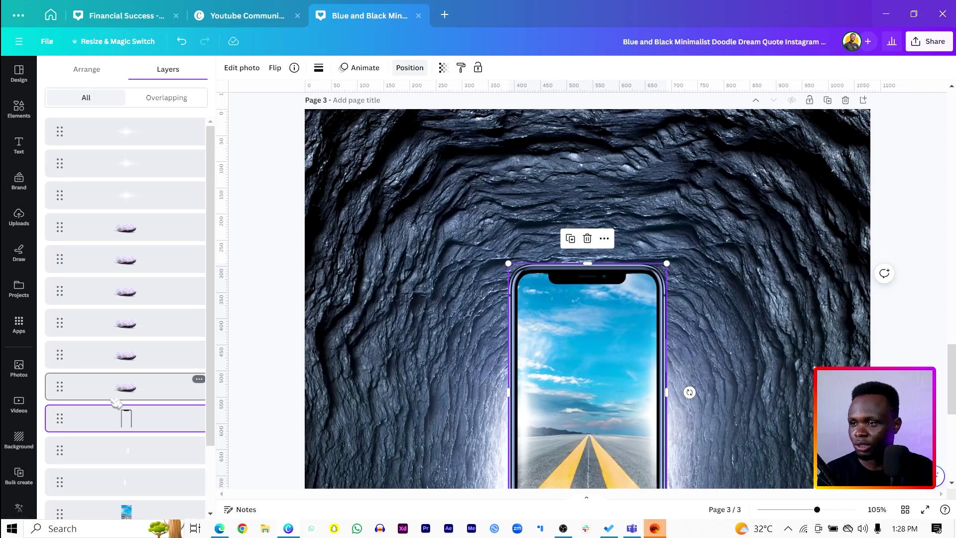
left_click(244, 68)
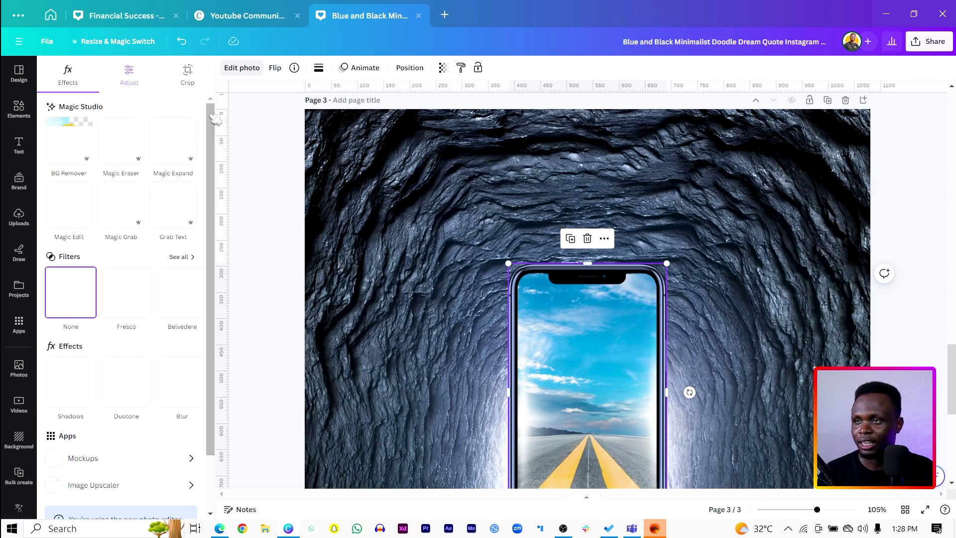
left_click(130, 77)
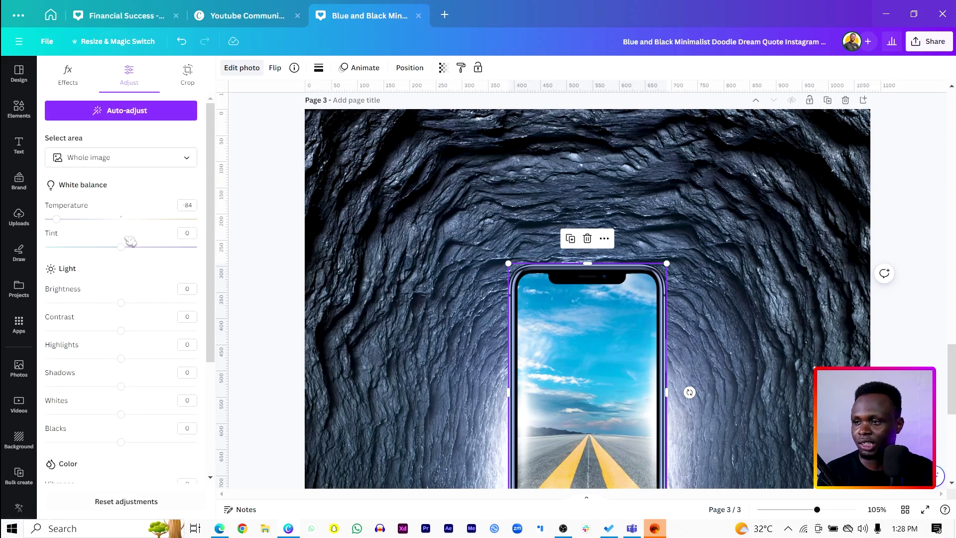
scroll(127, 239, "down", 3)
scroll(134, 218, "up", 3)
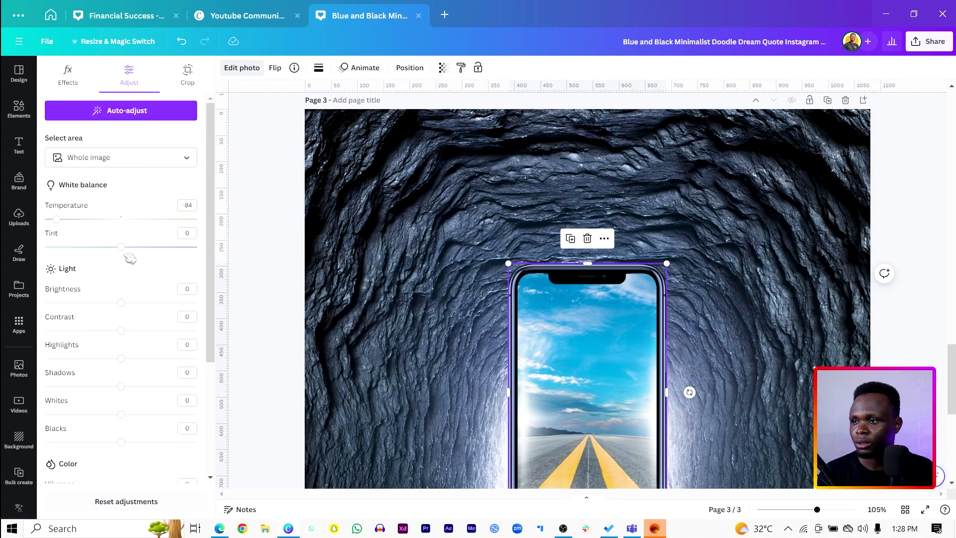
left_click_drag(125, 247, 150, 246)
scroll(128, 273, "down", 3)
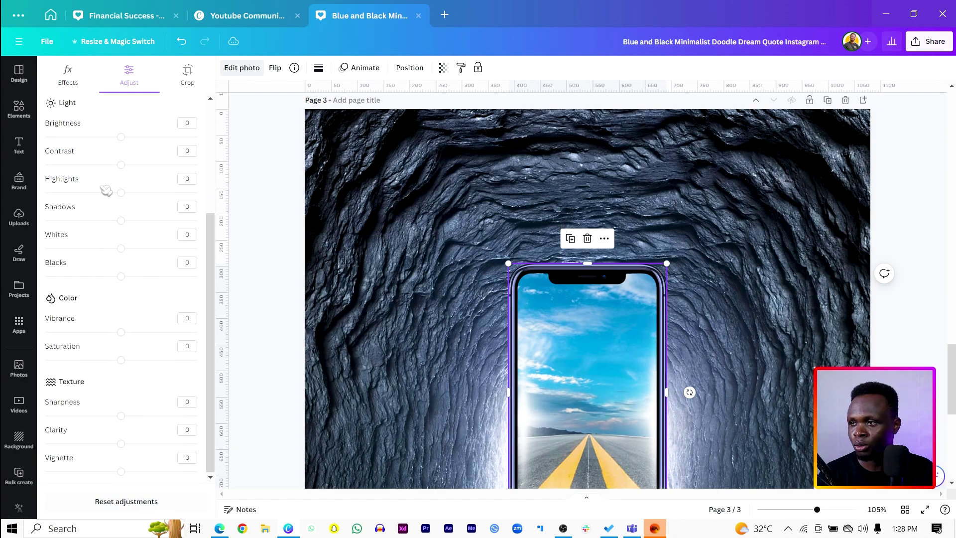
left_click_drag(128, 165, 149, 175)
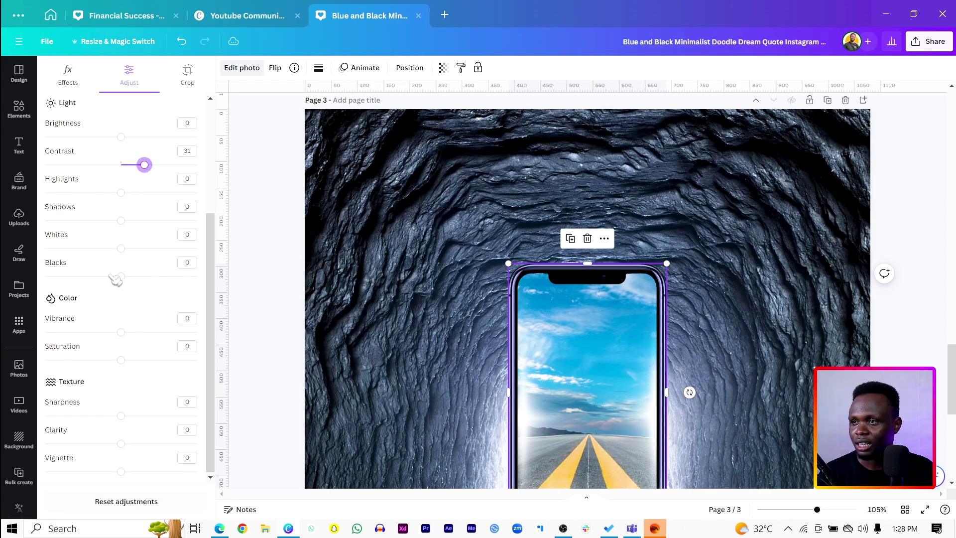
left_click_drag(129, 277, 140, 276)
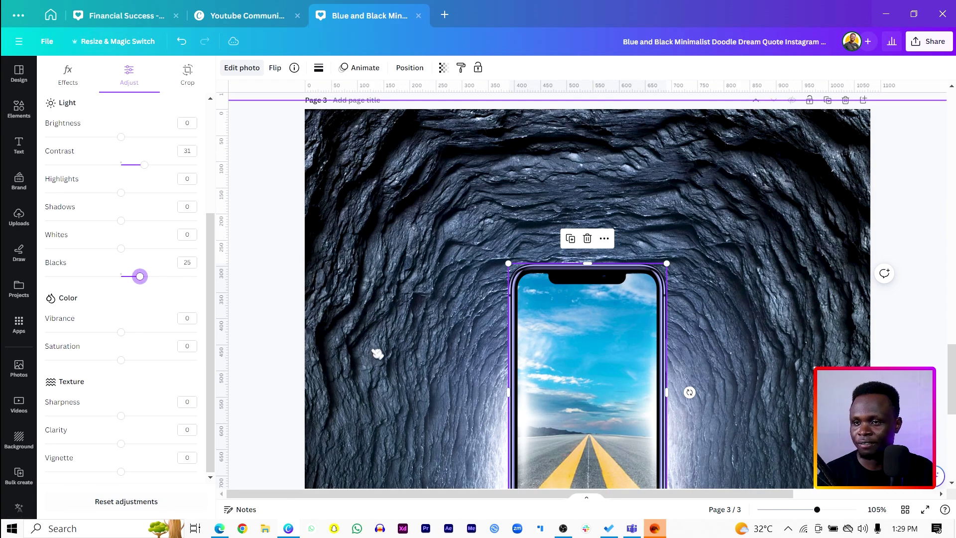
Nudge the two-line quote text group slightly higher near the page bottom
scroll(376, 348, "down", 3)
scroll(384, 329, "down", 5)
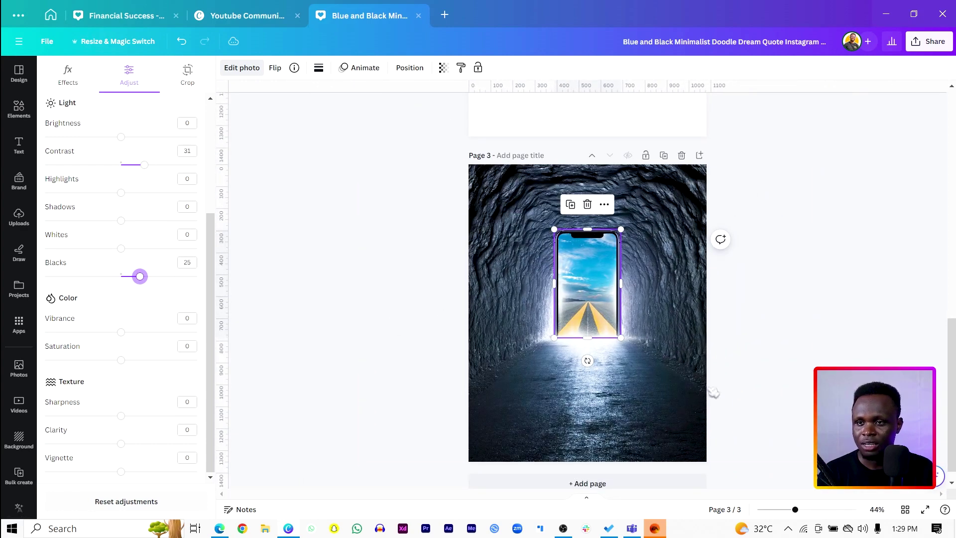
scroll(678, 374, "up", 2)
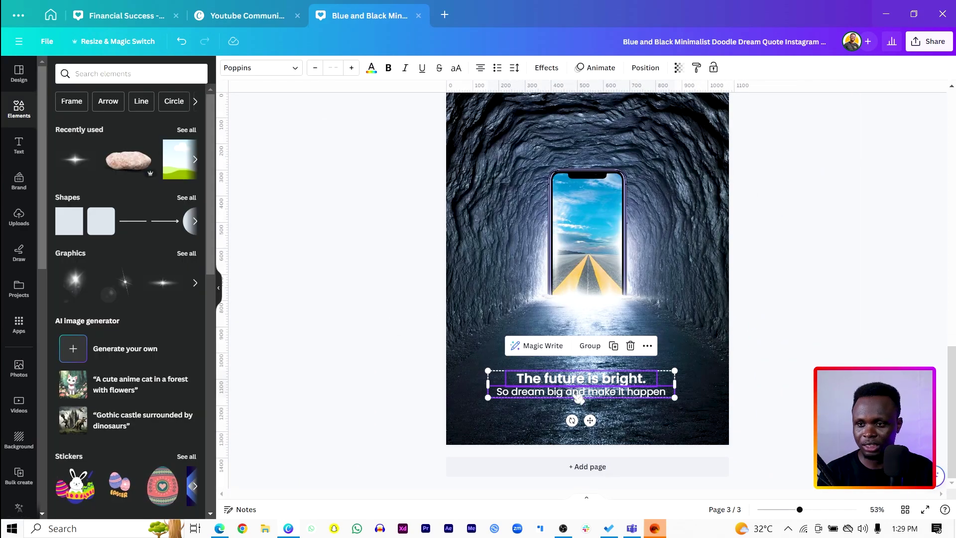
left_click_drag(577, 393, 579, 391)
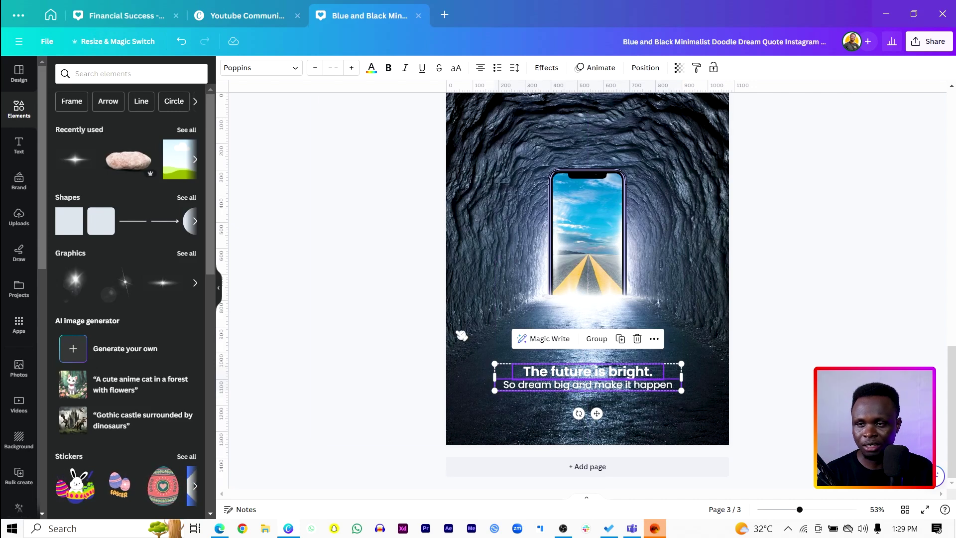
Change the heading to 'There is light at the end of the tunnel' and widen its box
left_click(377, 349)
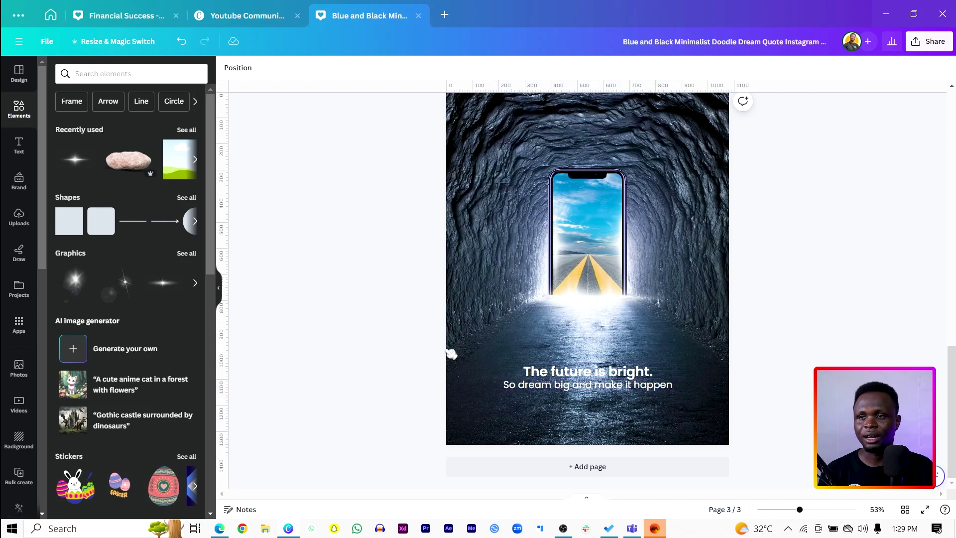
double_click(556, 374)
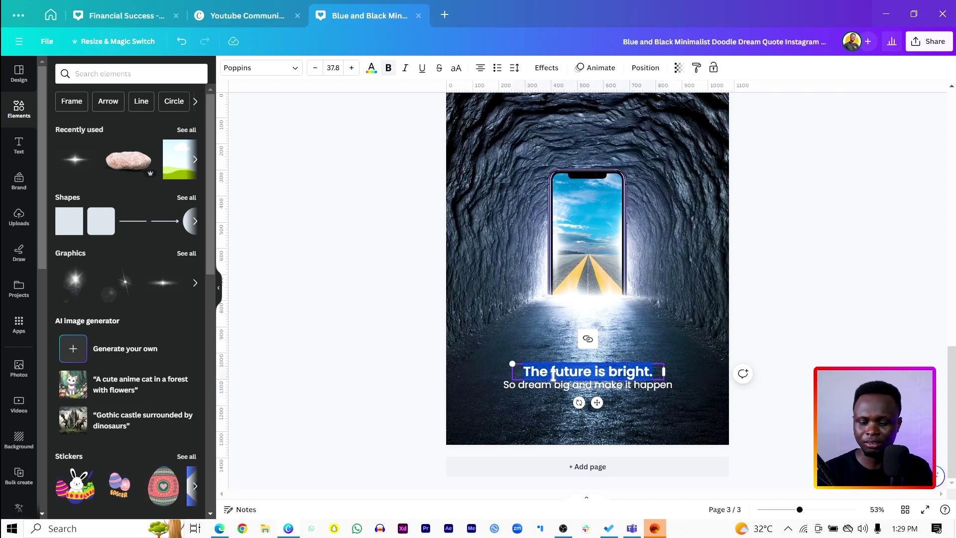
key("BackSpace")
type("Ther")
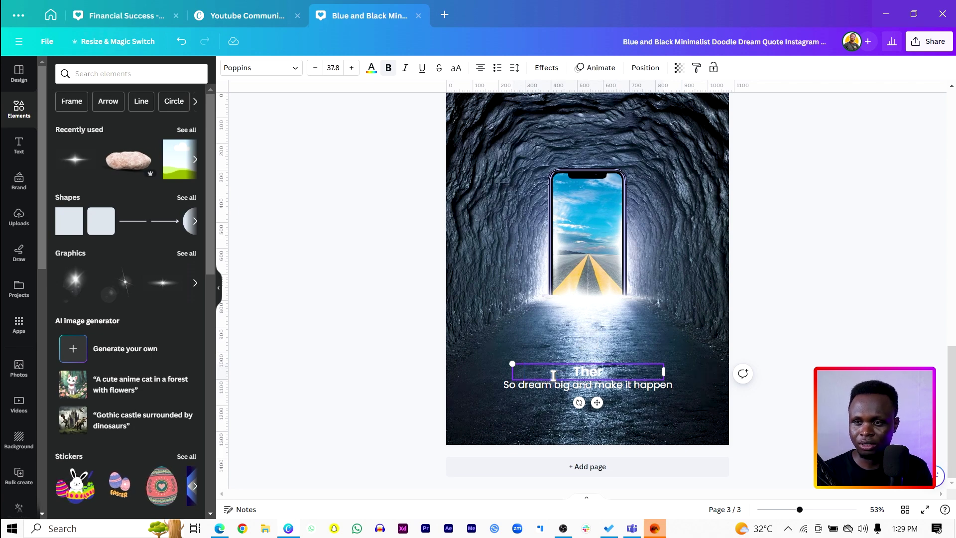
type("e is light at the end of the tunnel")
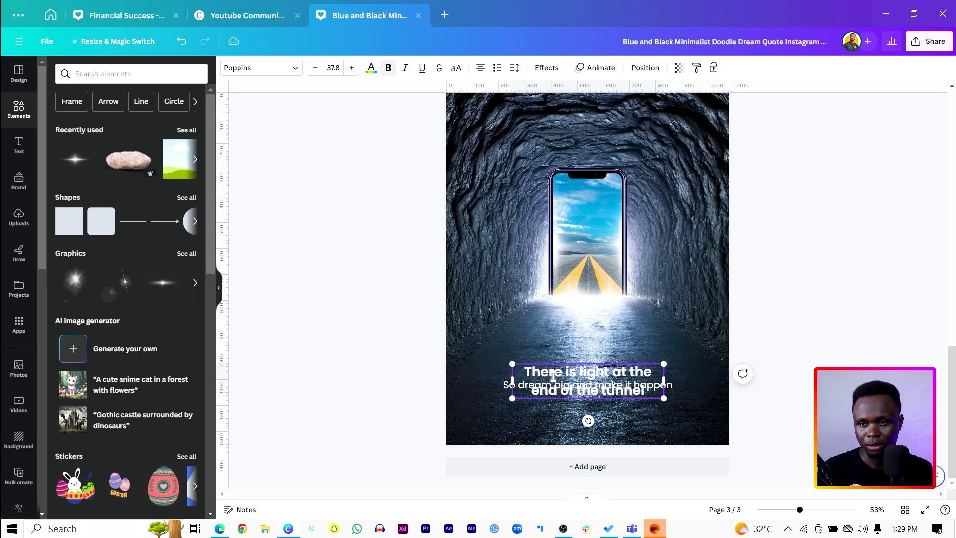
mouse_move(512, 382)
left_mouse_down()
mouse_move(464, 381)
mouse_move(509, 381)
left_mouse_up()
Tighten the heading's line spacing to 0.94 and place 'So don't give up.' beneath it
left_click(516, 69)
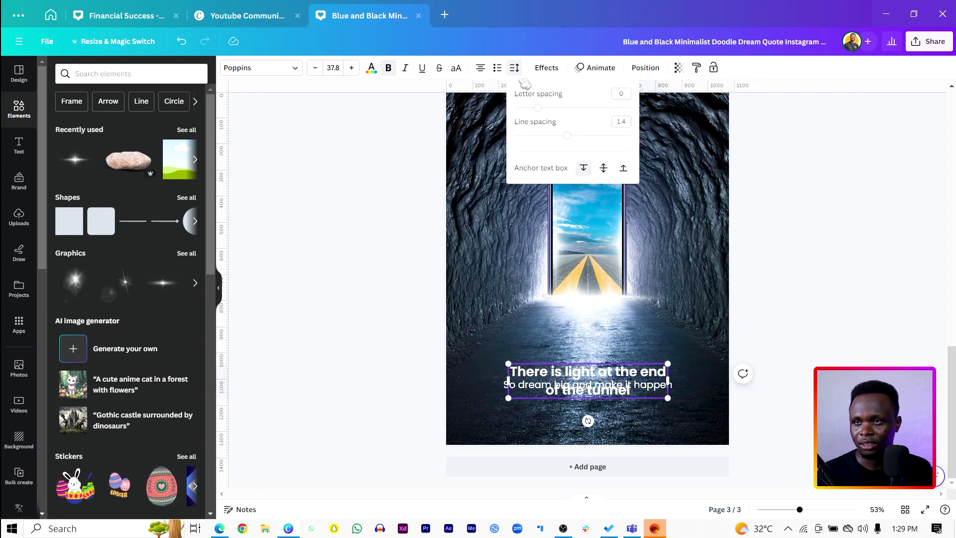
mouse_move(561, 140)
left_mouse_down()
mouse_move(572, 140)
mouse_move(547, 145)
left_mouse_up()
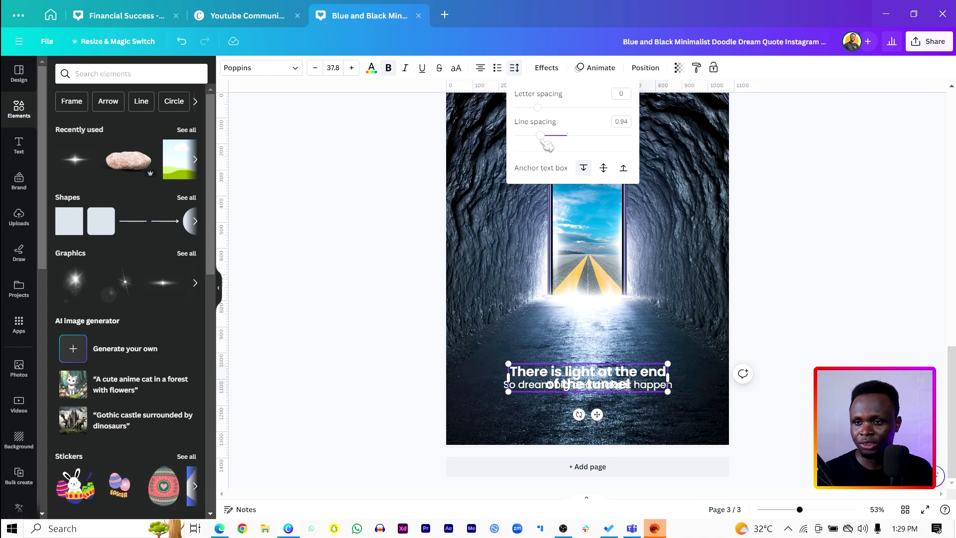
left_click(308, 412)
left_click_drag(586, 384, 590, 395)
double_click(594, 398)
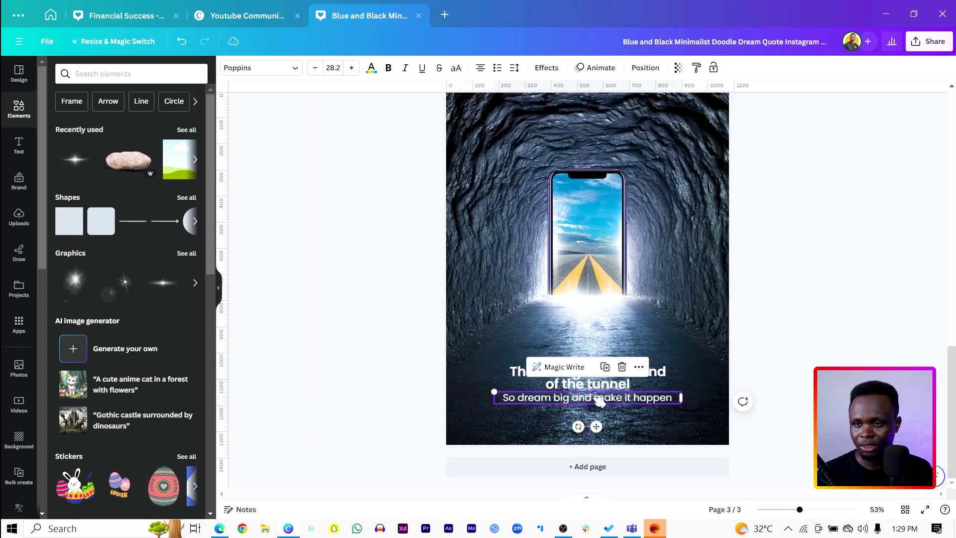
key("ctrl+z")
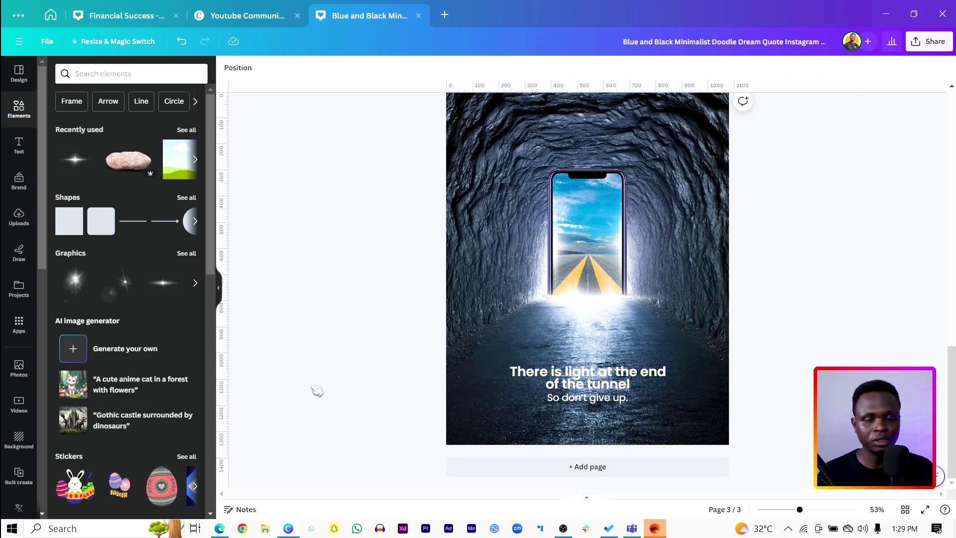
Add a dark rectangle stretched full-width across the page bottom behind the quote
key("r")
left_click_drag(581, 287, 728, 406)
left_click_drag(728, 440, 729, 443)
left_click_drag(688, 357, 694, 327)
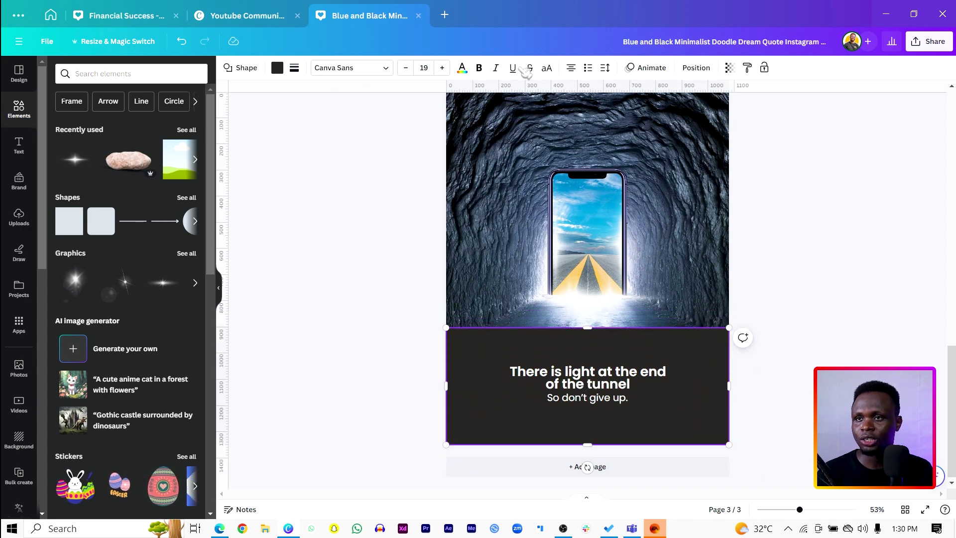
Fill the rectangle with a vertical linear gradient from #262522 to transparent
left_click(277, 67)
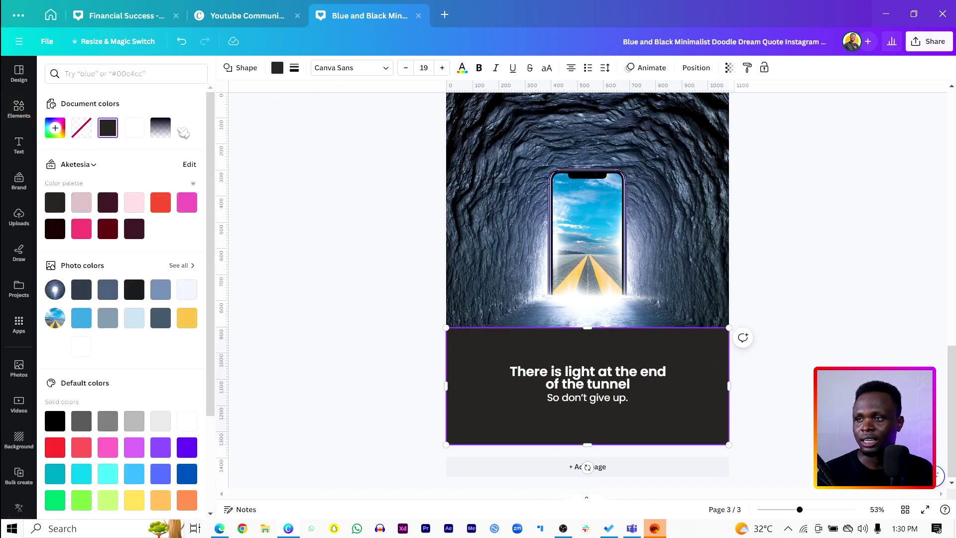
left_click(108, 127)
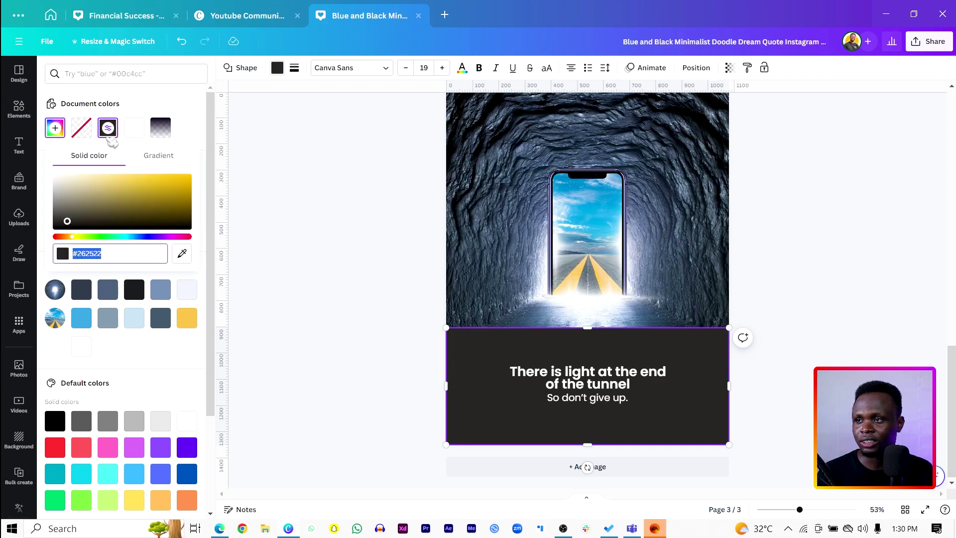
left_click(158, 155)
left_click(86, 201)
left_click_drag(121, 296, 16, 303)
left_click(141, 193)
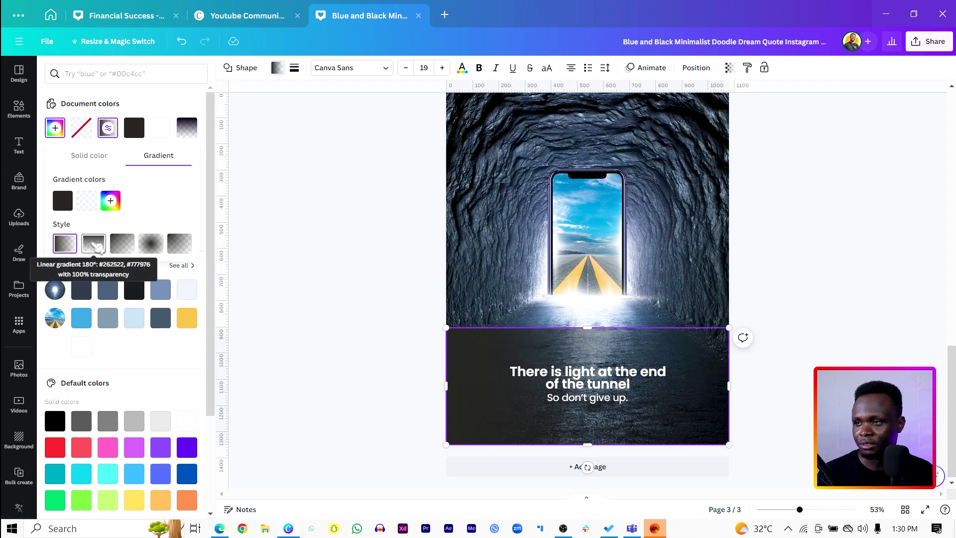
left_click(90, 246)
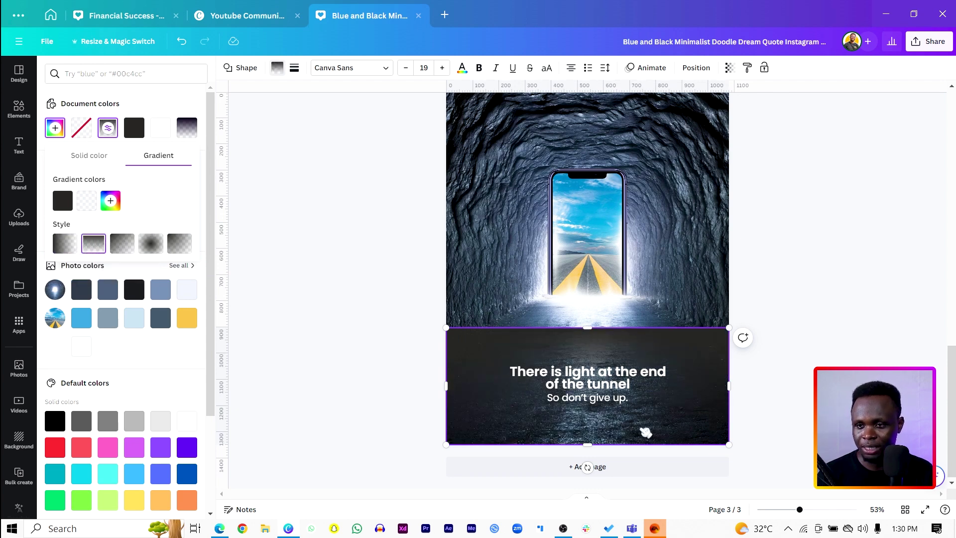
left_click(697, 68)
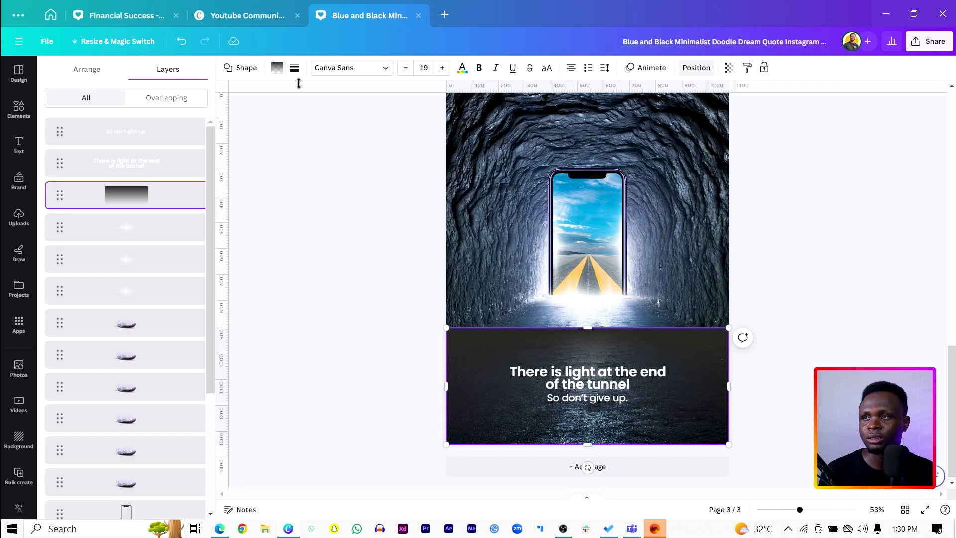
Rotate the bottom gradient rectangle 180° so it darkens toward the page bottom
left_click(86, 70)
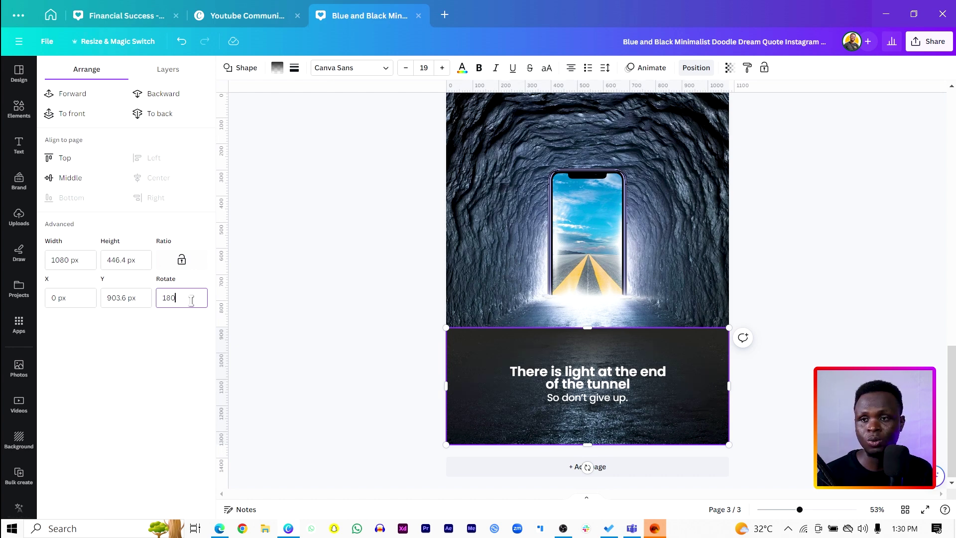
left_click(191, 301)
type("180")
key("Return")
left_click(305, 341)
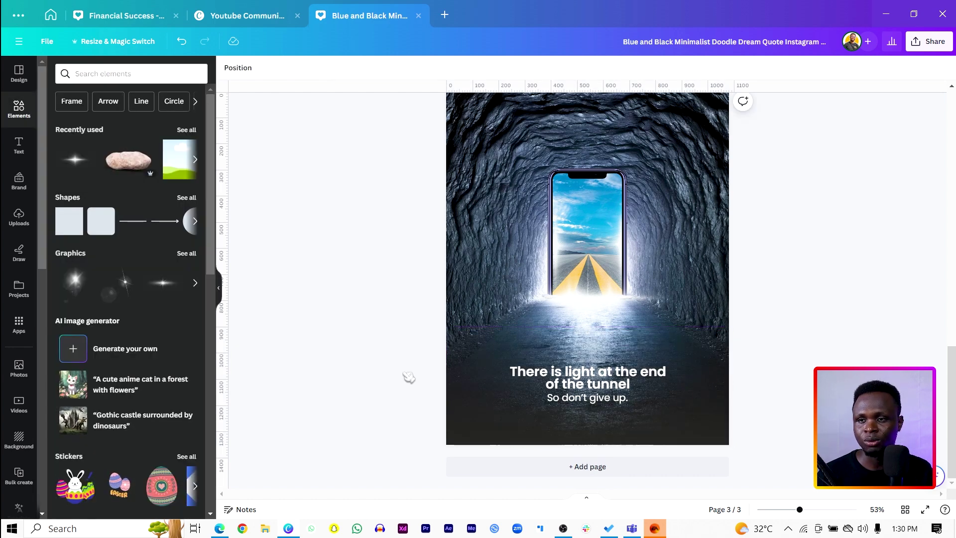
Change the gradient's dark colour stop to black
left_click(499, 413)
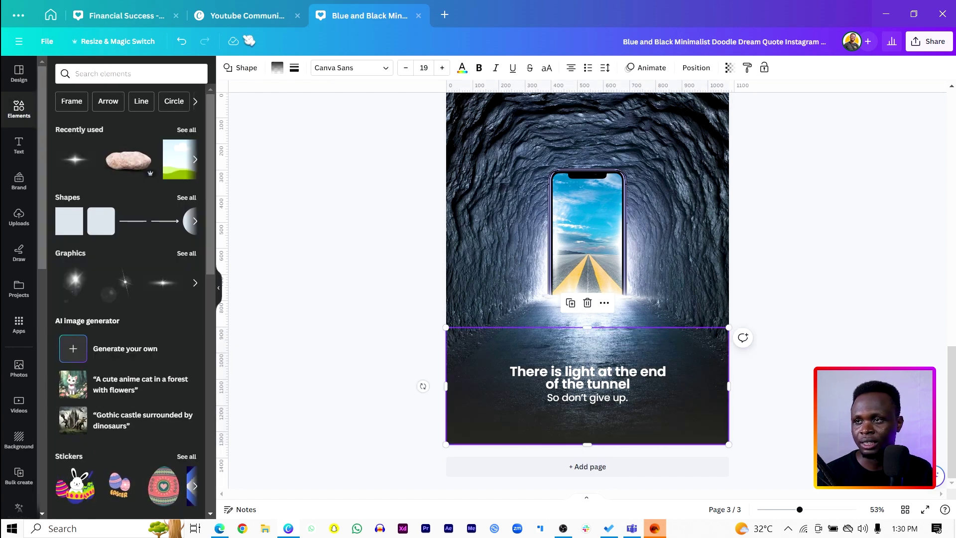
left_click(276, 68)
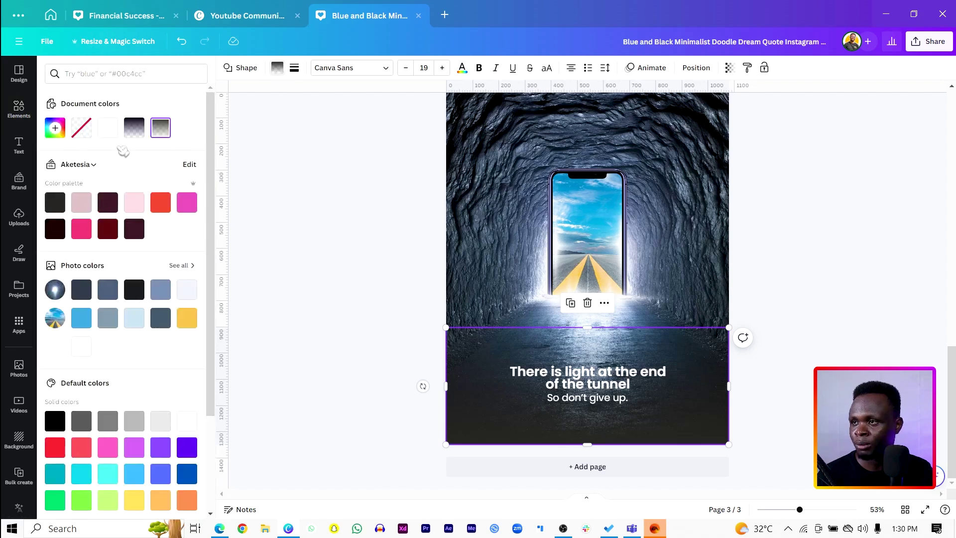
left_click(161, 128)
left_click(62, 201)
left_click(82, 260)
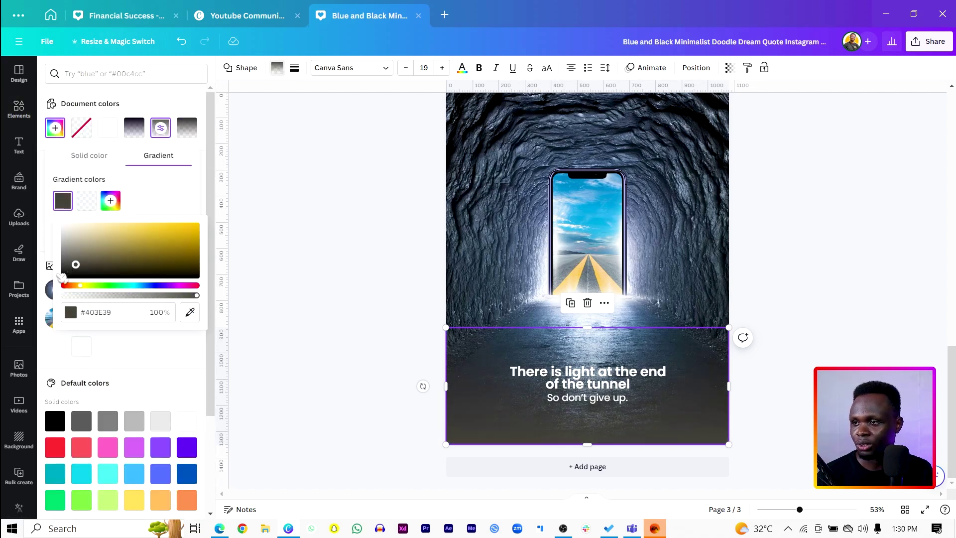
left_click_drag(82, 260, 29, 302)
left_click(283, 362)
left_click(289, 361)
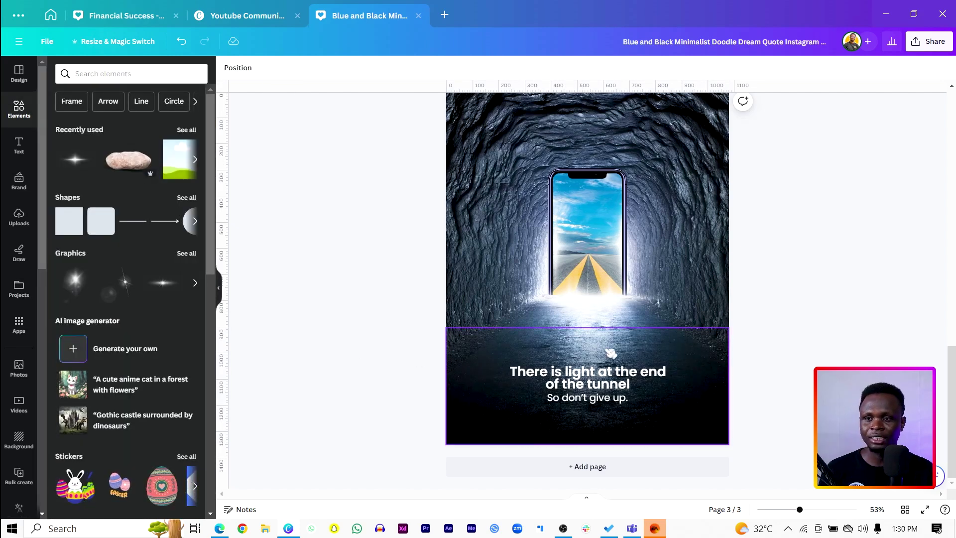